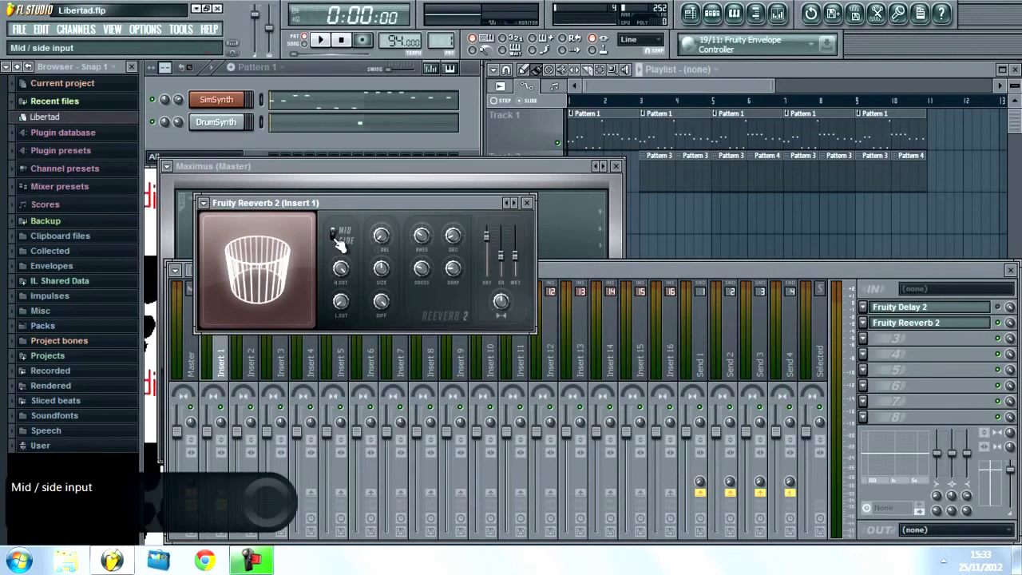
# Audition Pattern 1 repeatedly through the Insert 1 reverb, comparing its mid/side input and high cut settings
pyautogui.press('space')
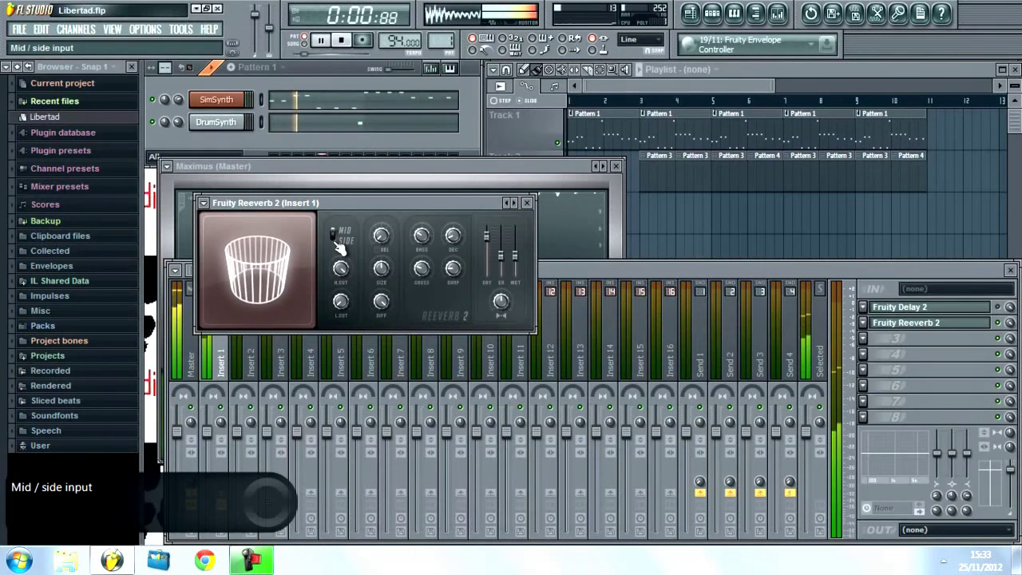
pyautogui.click(342, 41)
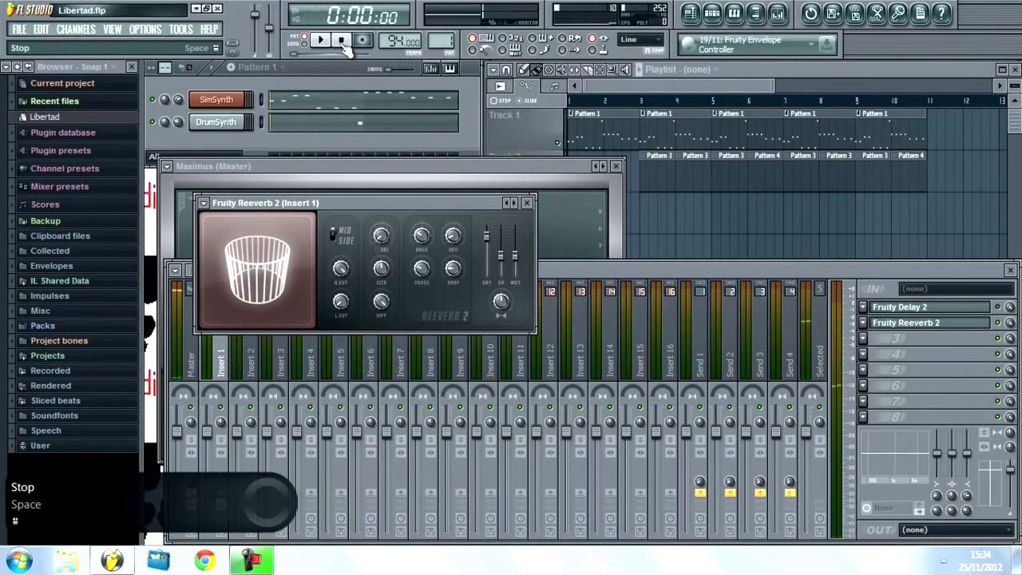
pyautogui.click(341, 273)
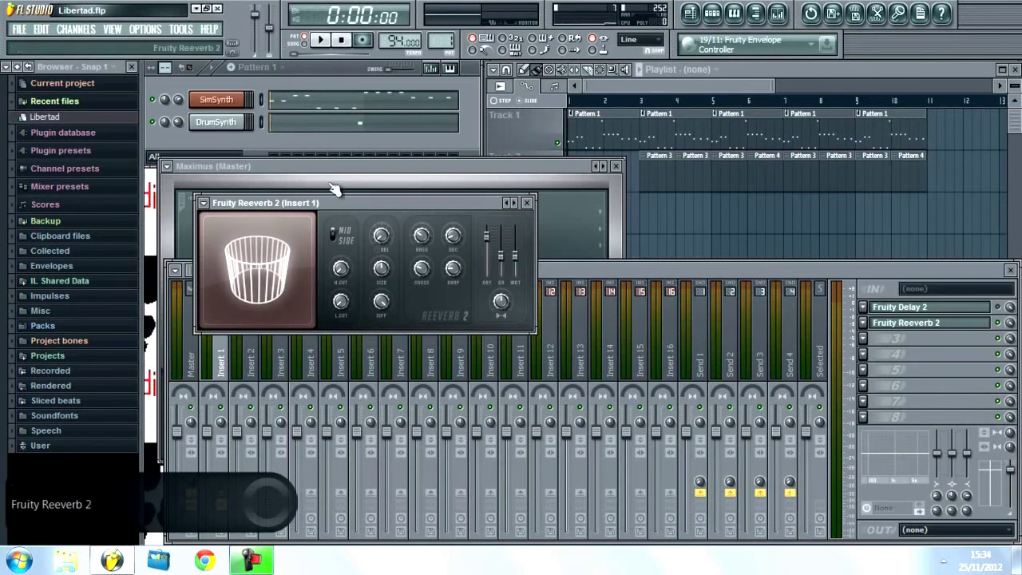
pyautogui.click(321, 40)
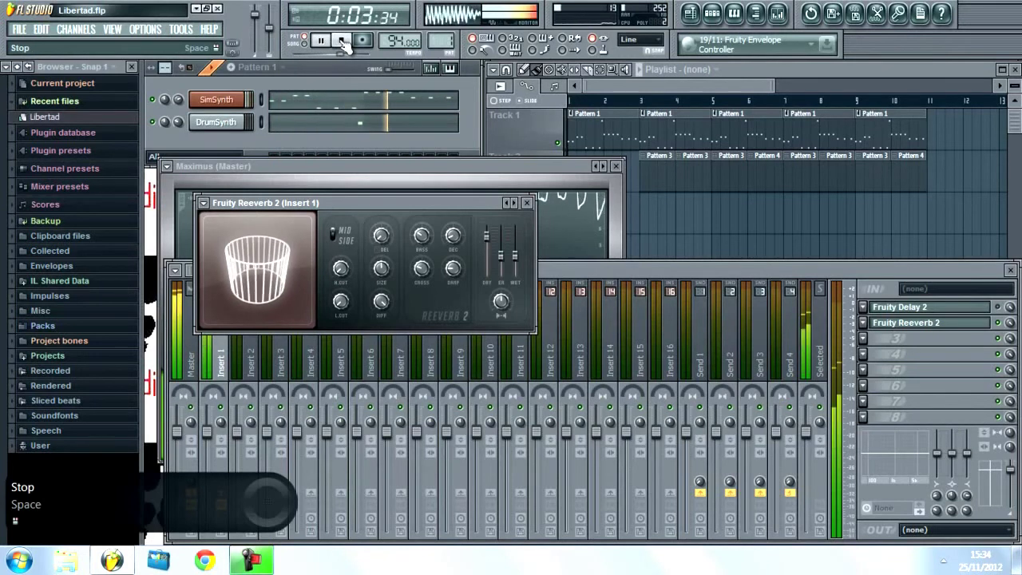
pyautogui.click(341, 42)
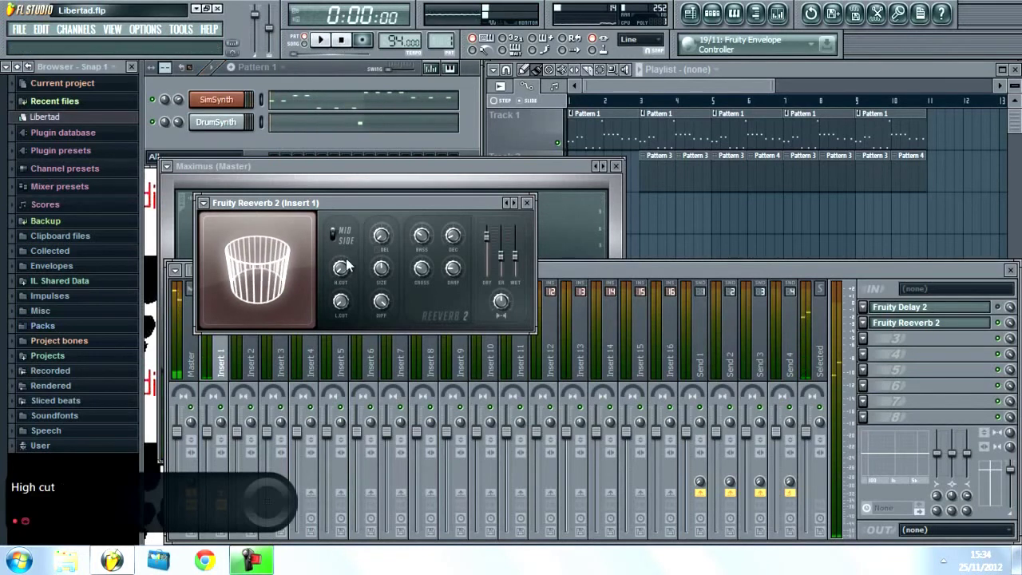
pyautogui.click(324, 43)
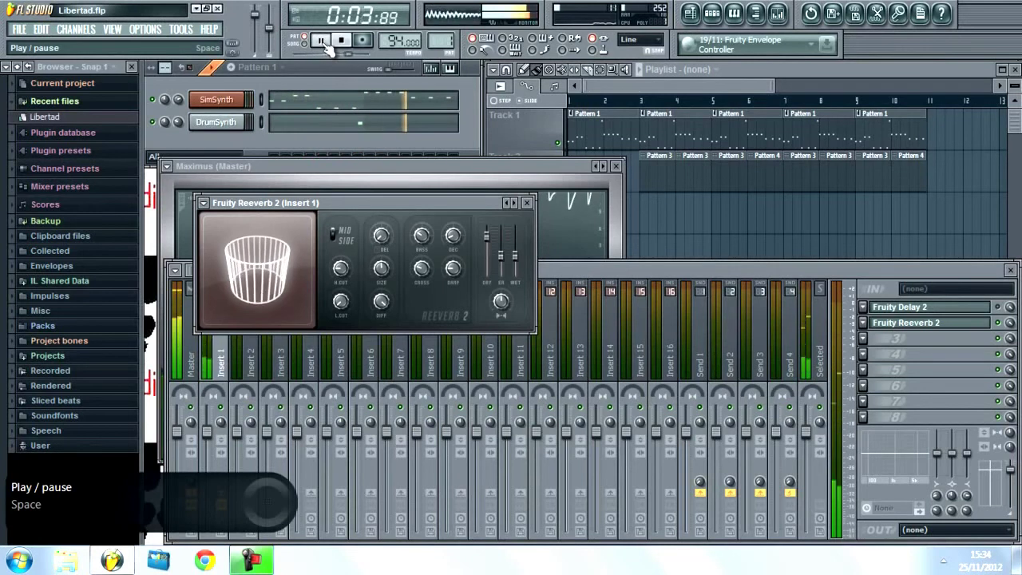
pyautogui.click(342, 42)
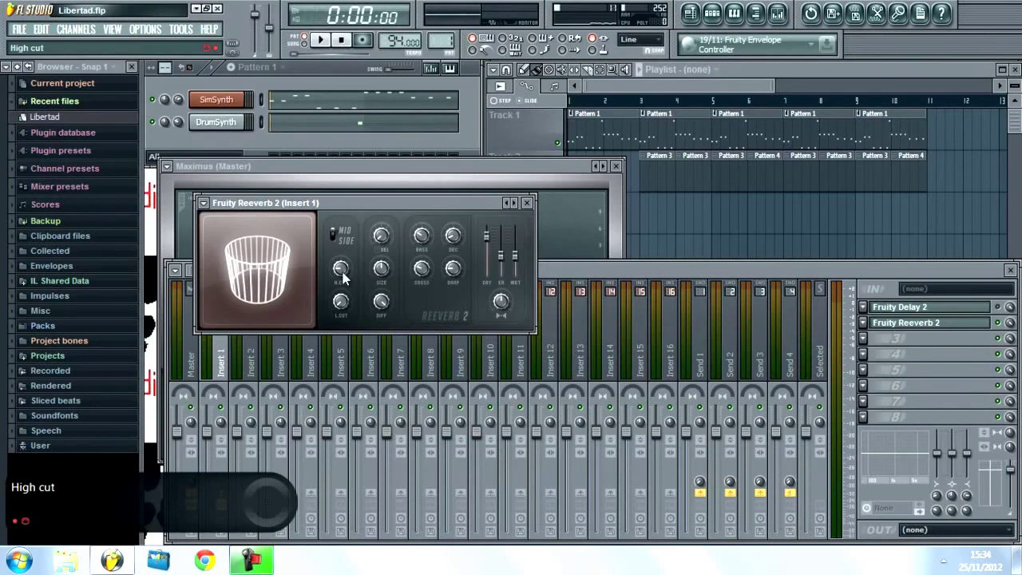
pyautogui.click(323, 43)
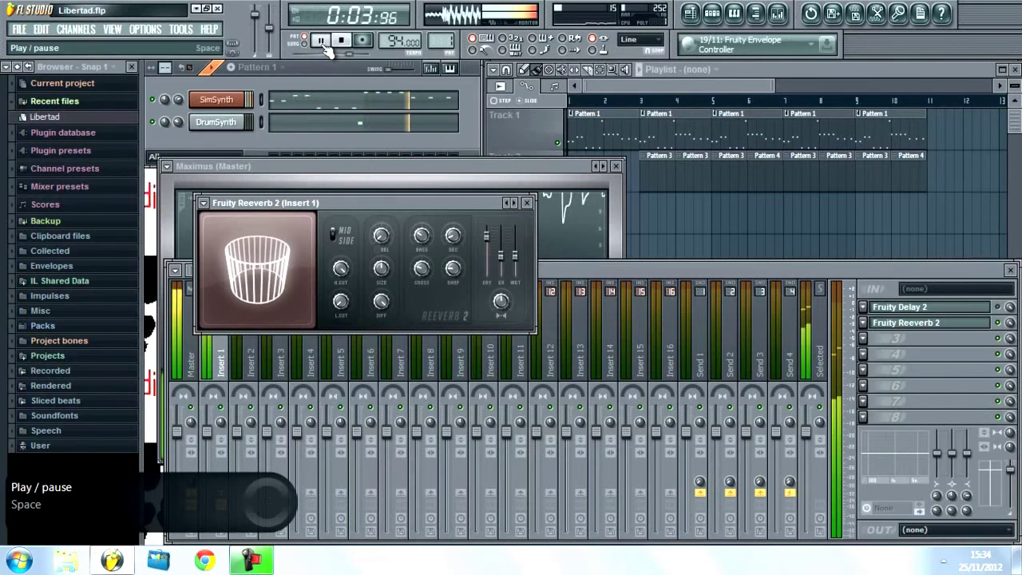
pyautogui.click(341, 42)
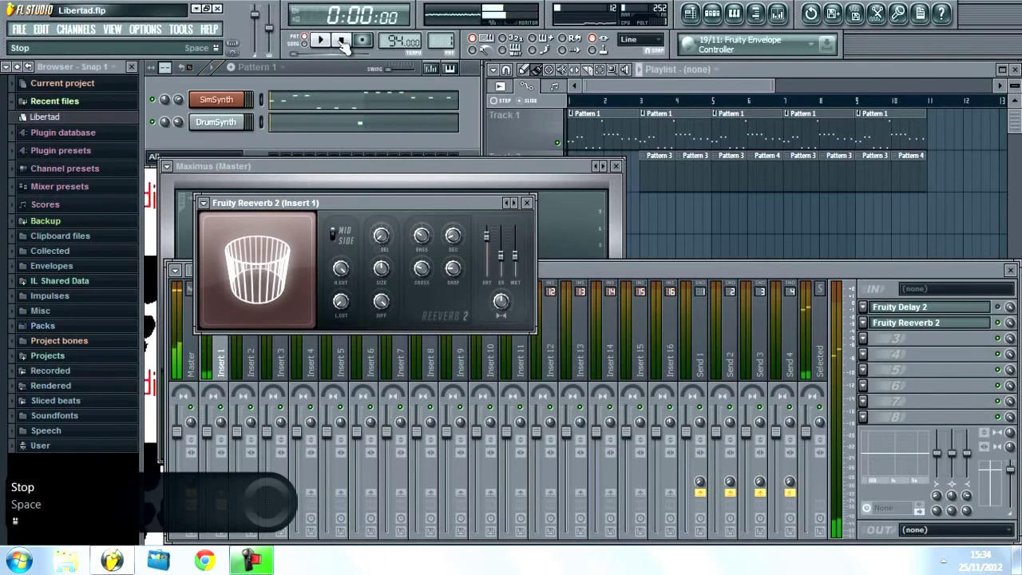
# Set the low cut of Fruity Reeverb 2 to 3000 Hz and audition the pattern
pyautogui.click(340, 302)
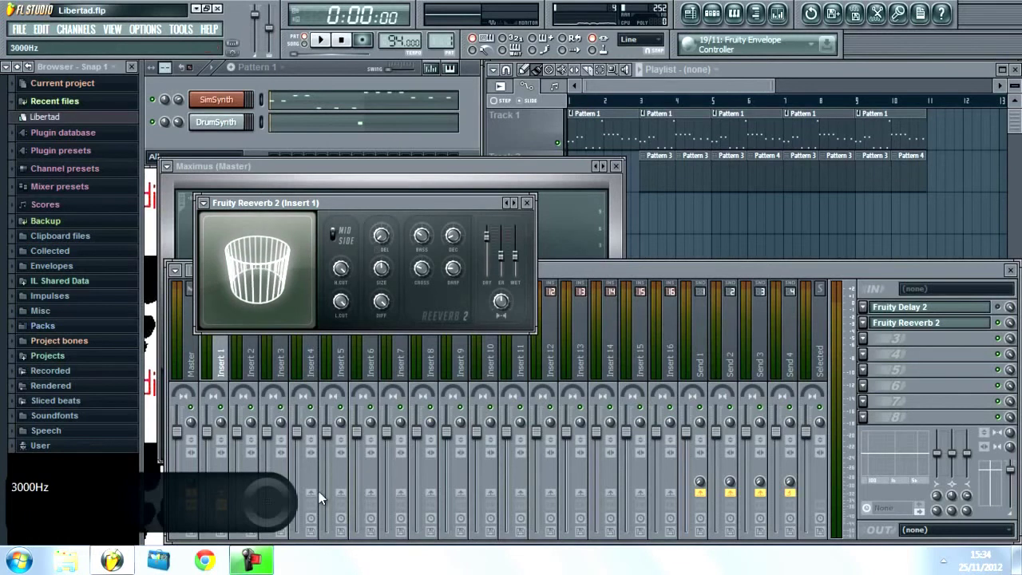
pyautogui.click(321, 40)
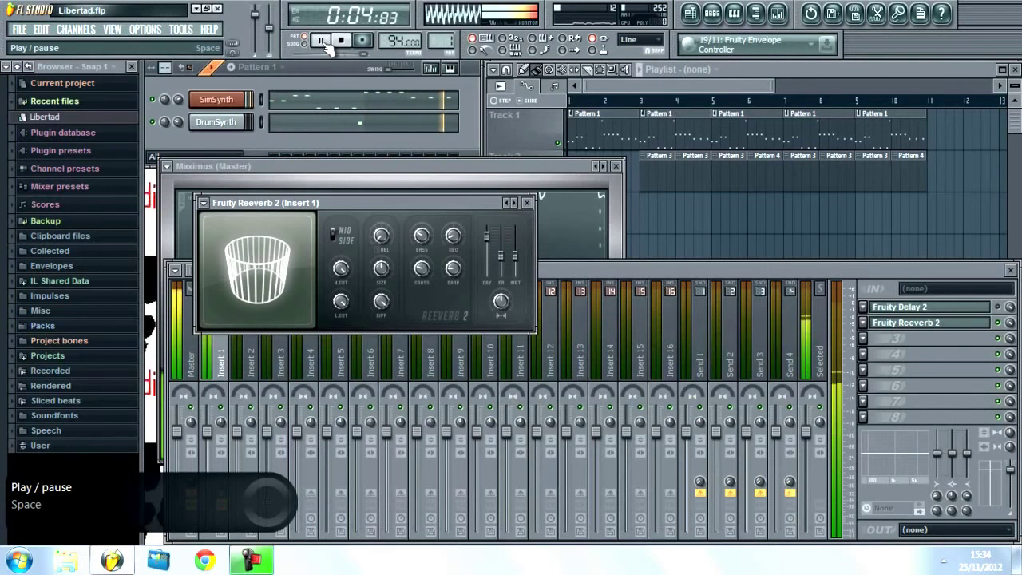
pyautogui.click(341, 40)
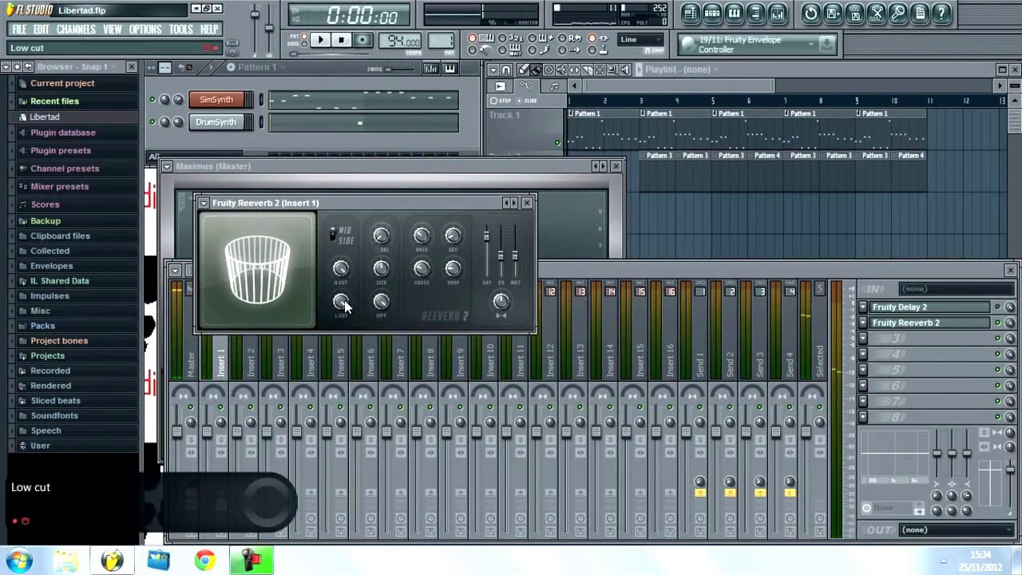
# Turn the reverb's low cut to Off and audition the pattern with that setting
pyautogui.click(320, 40)
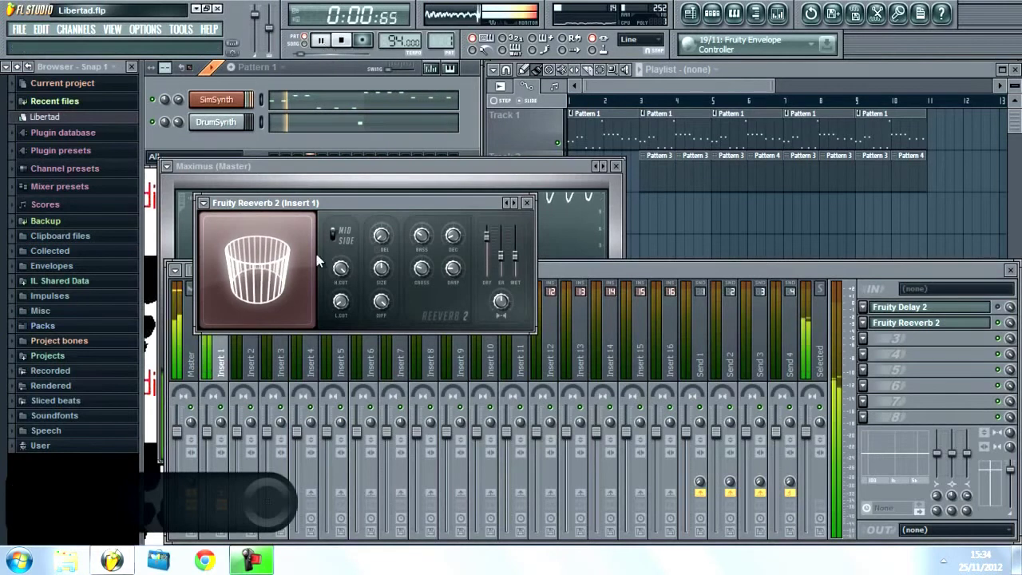
pyautogui.click(343, 40)
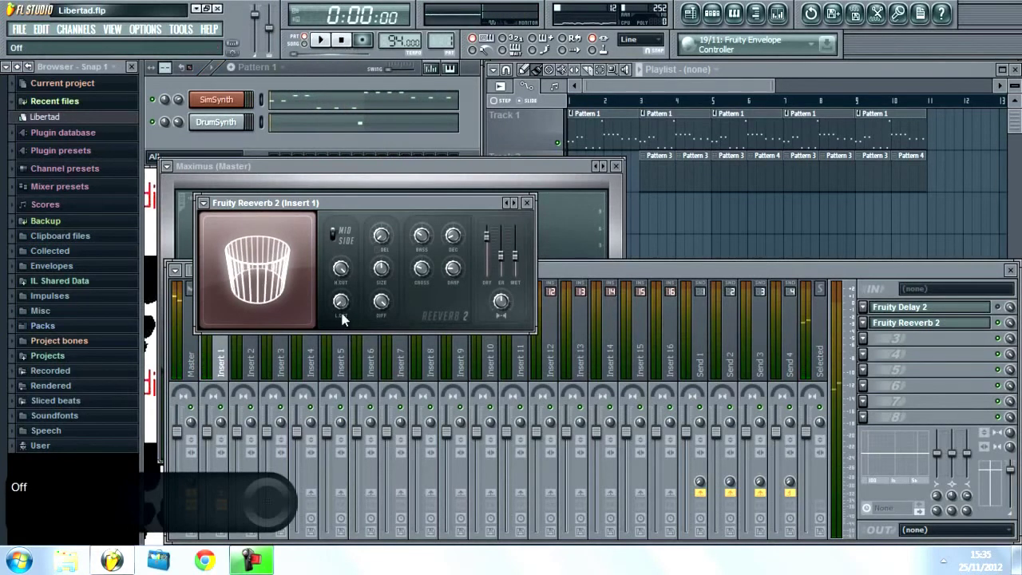
pyautogui.click(320, 40)
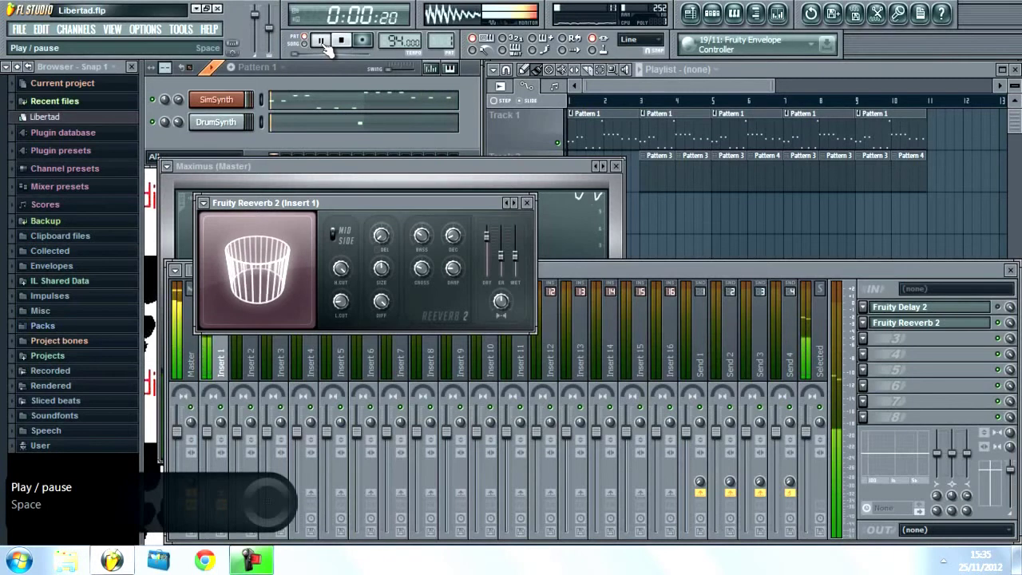
pyautogui.moveTo(340, 301); pyautogui.dragTo(343, 363)
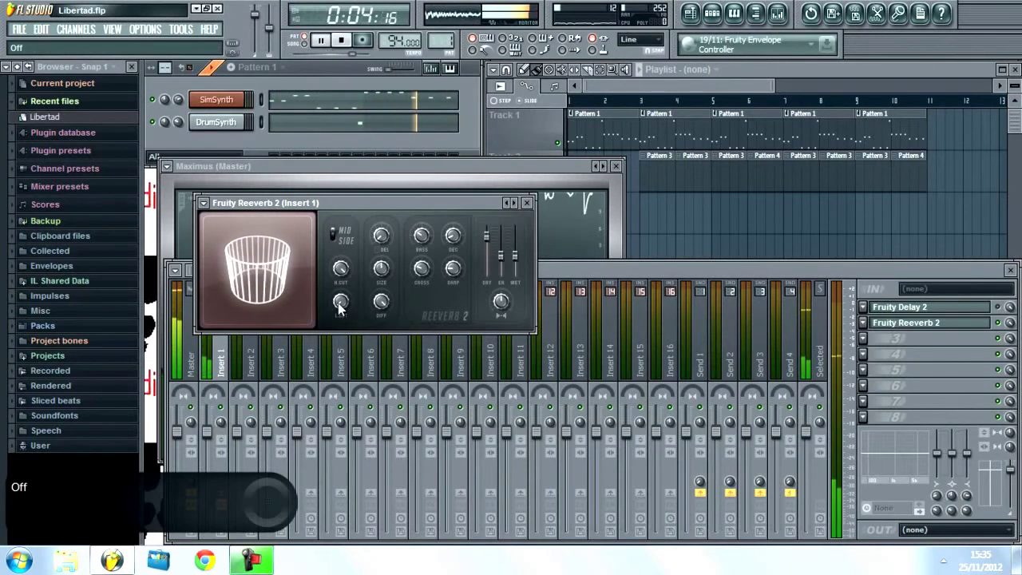
pyautogui.click(342, 42)
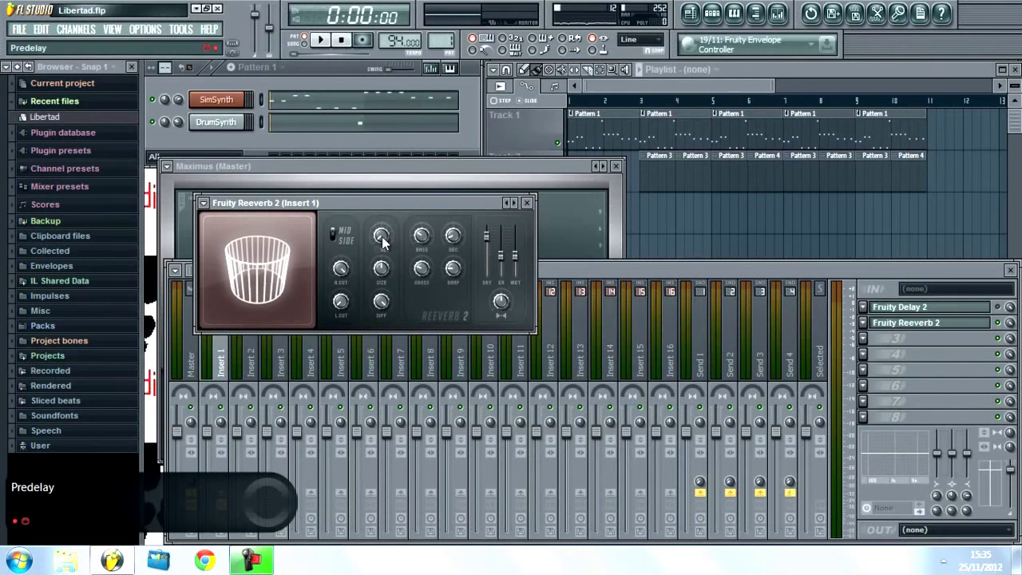
# Audition the pattern with the reverb's predelay raised to its maximum and again with the predelay restored
pyautogui.moveTo(381, 242); pyautogui.dragTo(360, 51)
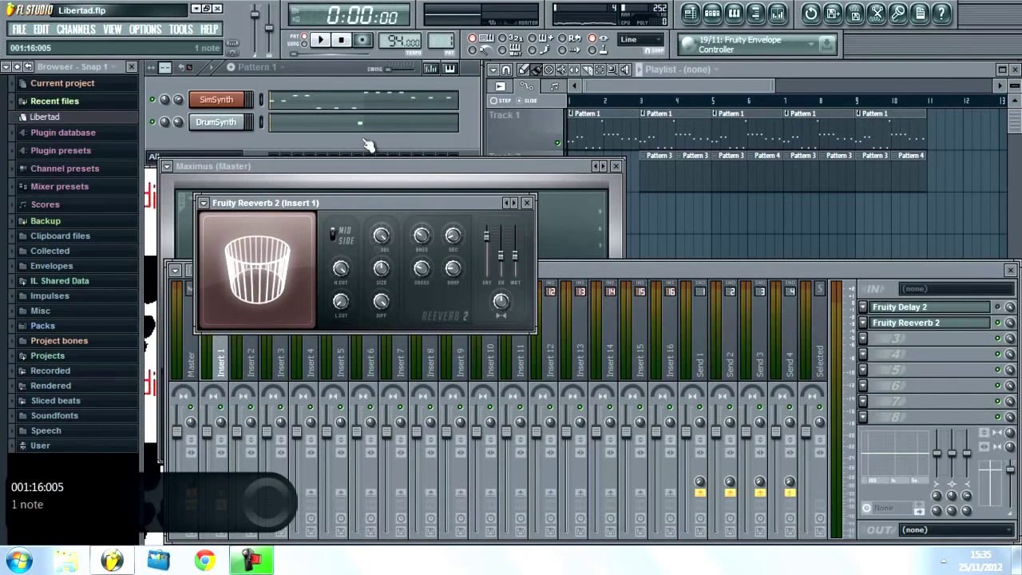
pyautogui.click(322, 41)
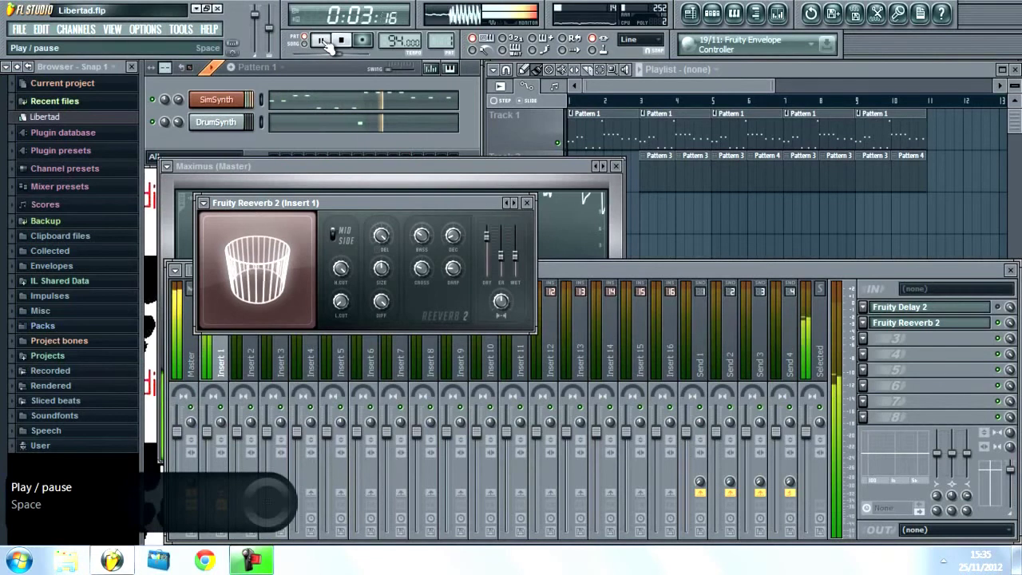
pyautogui.click(343, 41)
pyautogui.press('space')
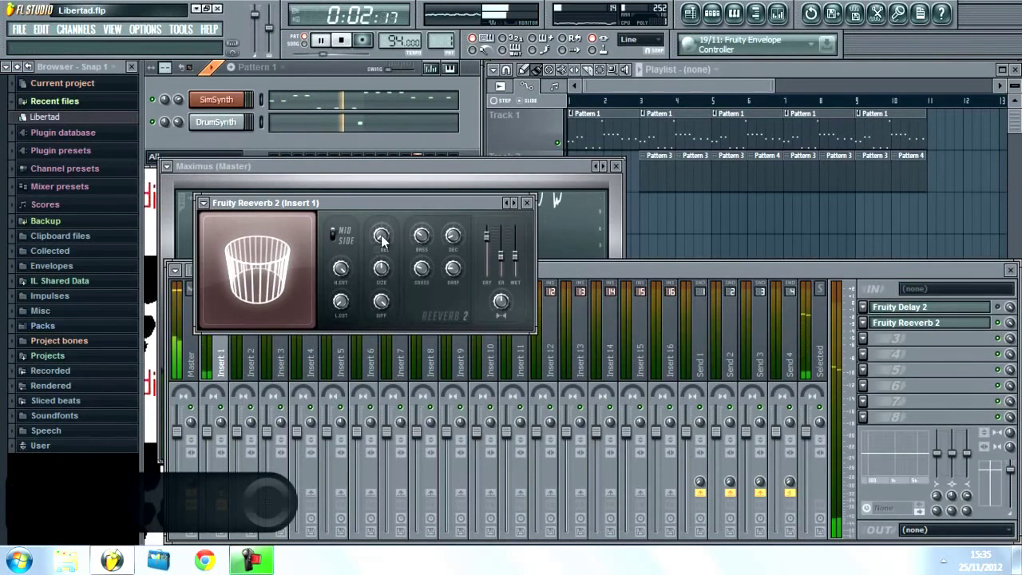
pyautogui.click(349, 41)
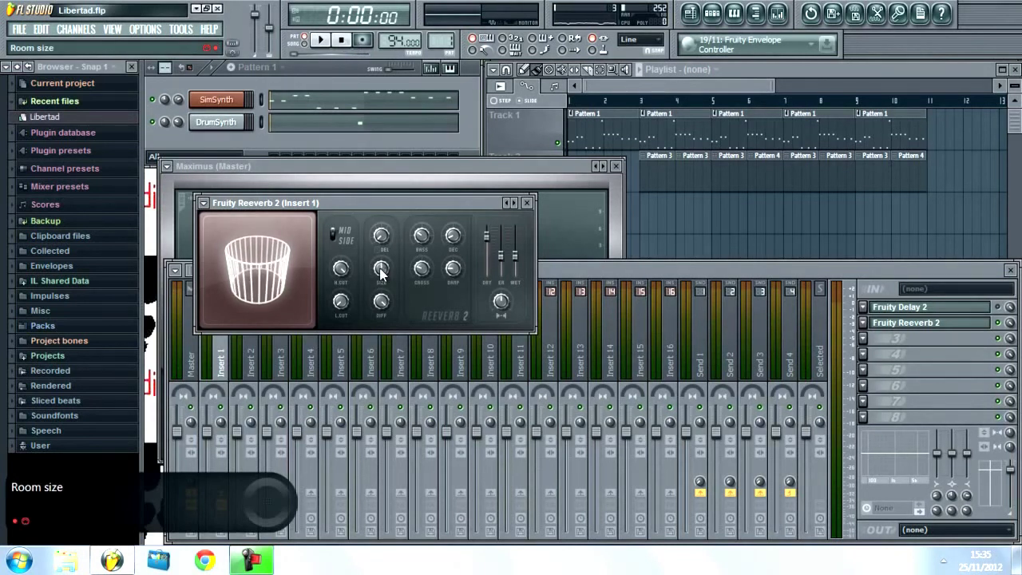
# Audition the pattern with the reverb's room size at minimum and at maximum, and restore the original room size
pyautogui.moveTo(380, 274); pyautogui.dragTo(381, 353)
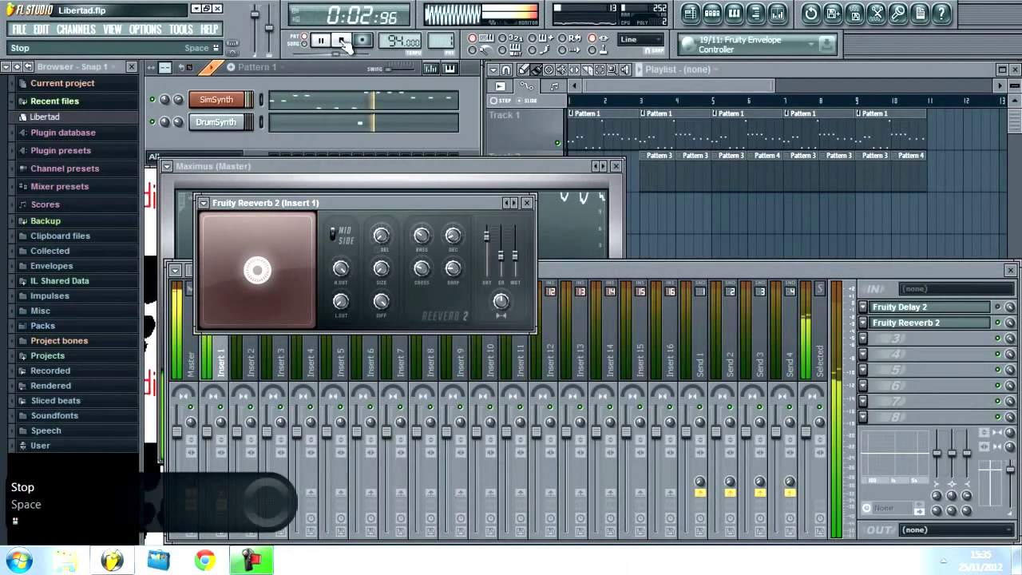
pyautogui.click(343, 40)
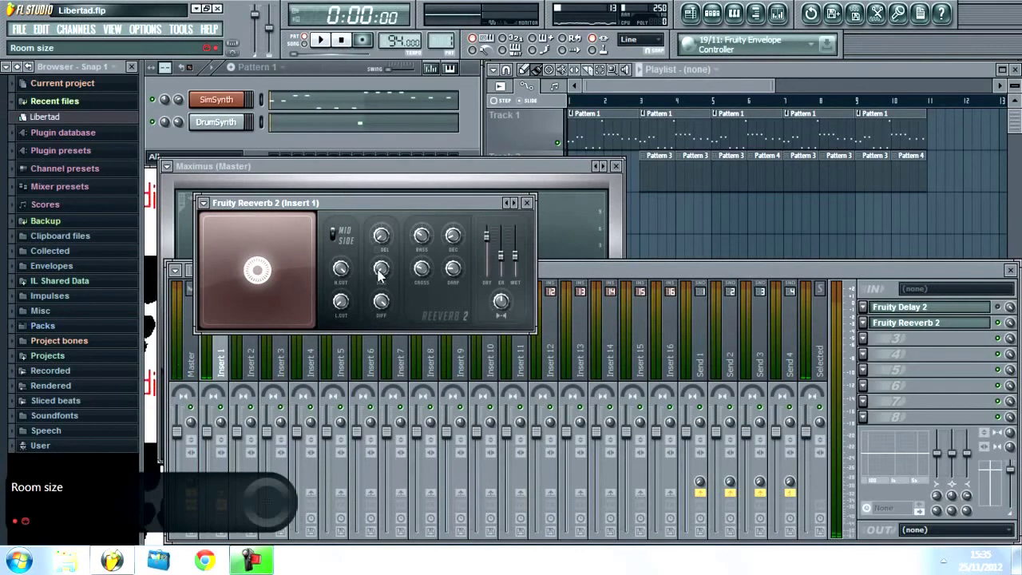
pyautogui.moveTo(384, 275); pyautogui.dragTo(378, 86)
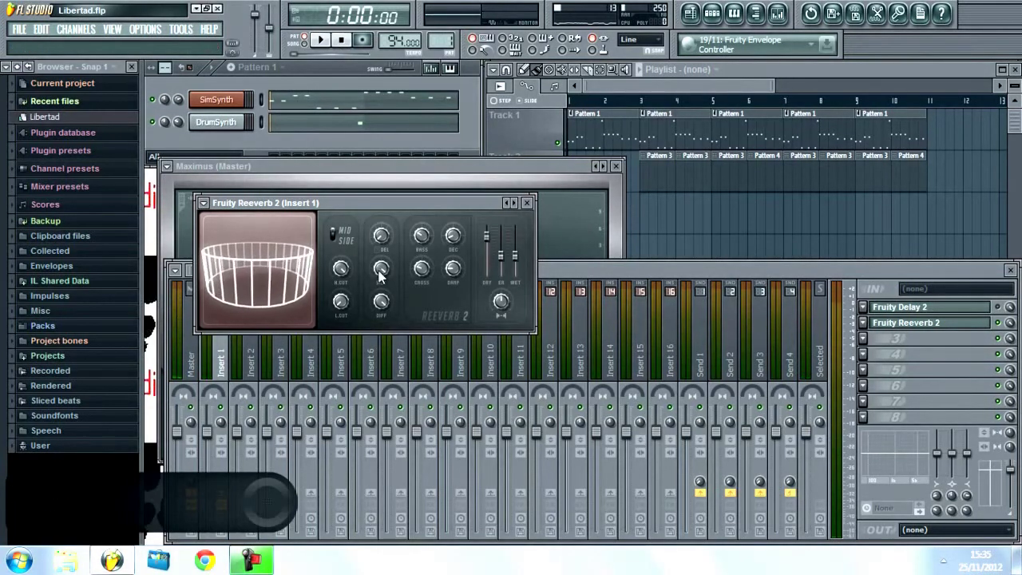
pyautogui.click(322, 41)
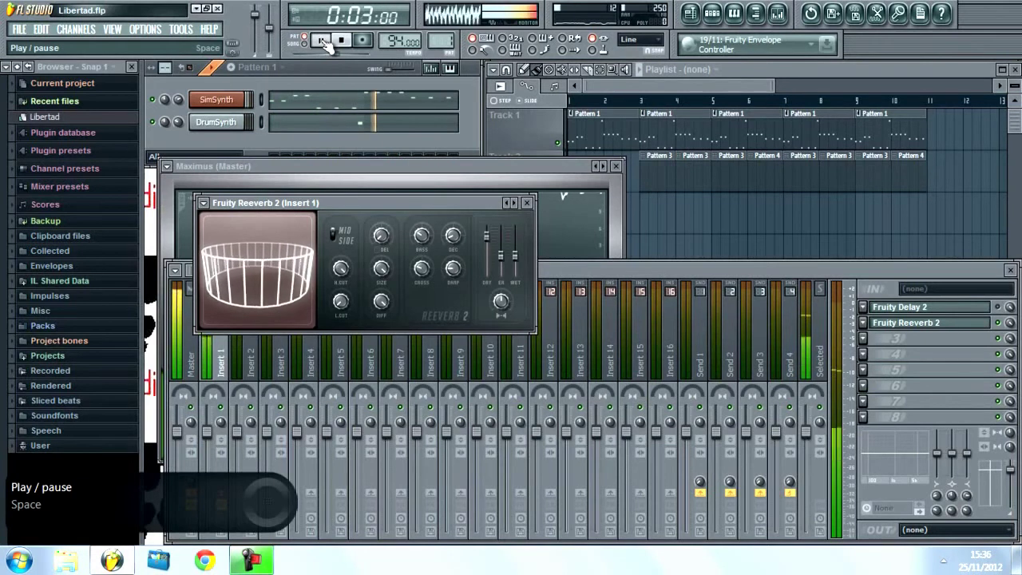
pyautogui.click(345, 42)
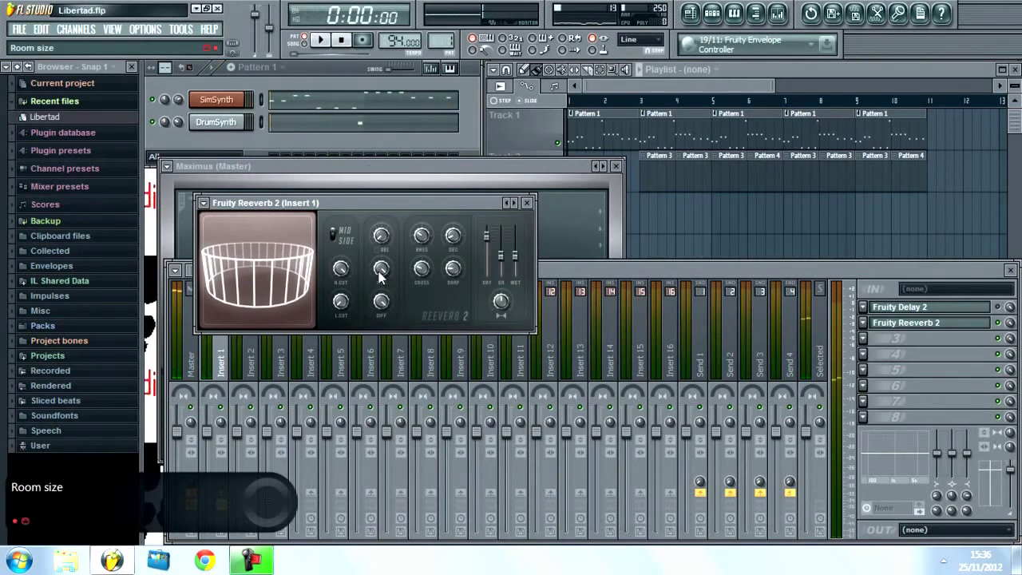
pyautogui.scroll(-3, 380, 275)
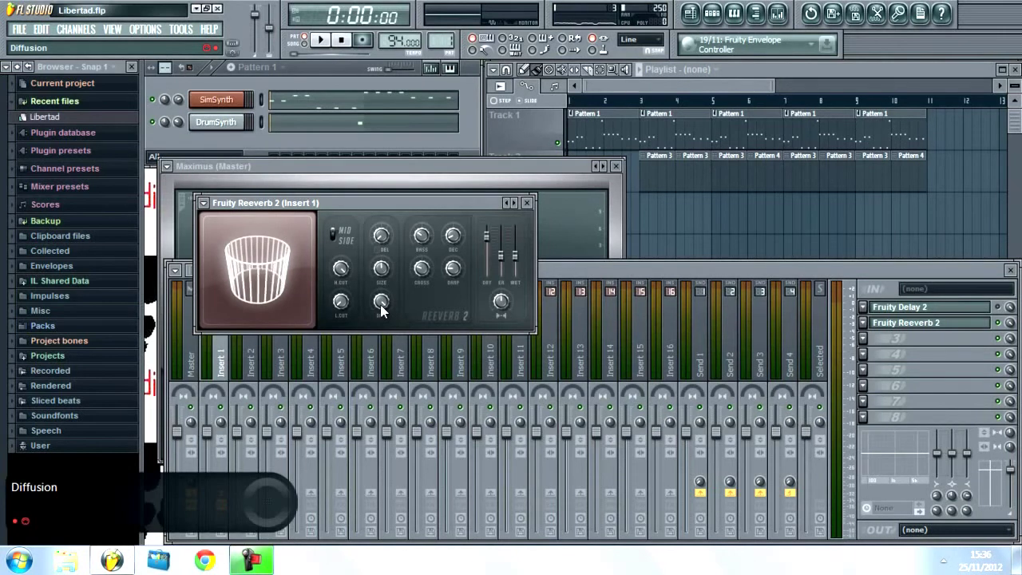
# Play the pattern with the reverb's diffusion lowered, raise the diffusion back up, and stop playback
pyautogui.scroll(3, 382, 303)
pyautogui.click(323, 41)
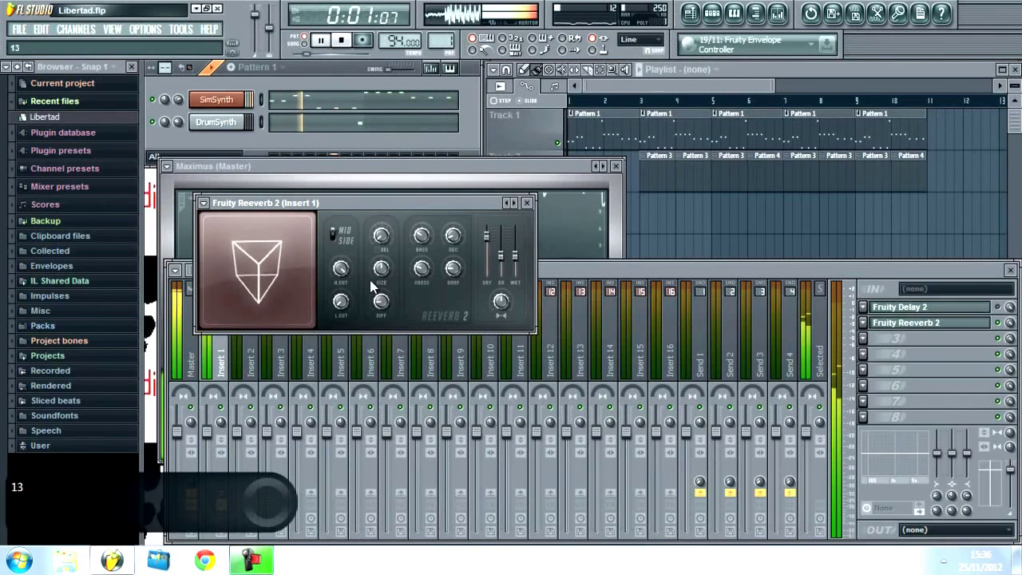
pyautogui.moveTo(368, 271); pyautogui.dragTo(383, 79)
pyautogui.click(343, 42)
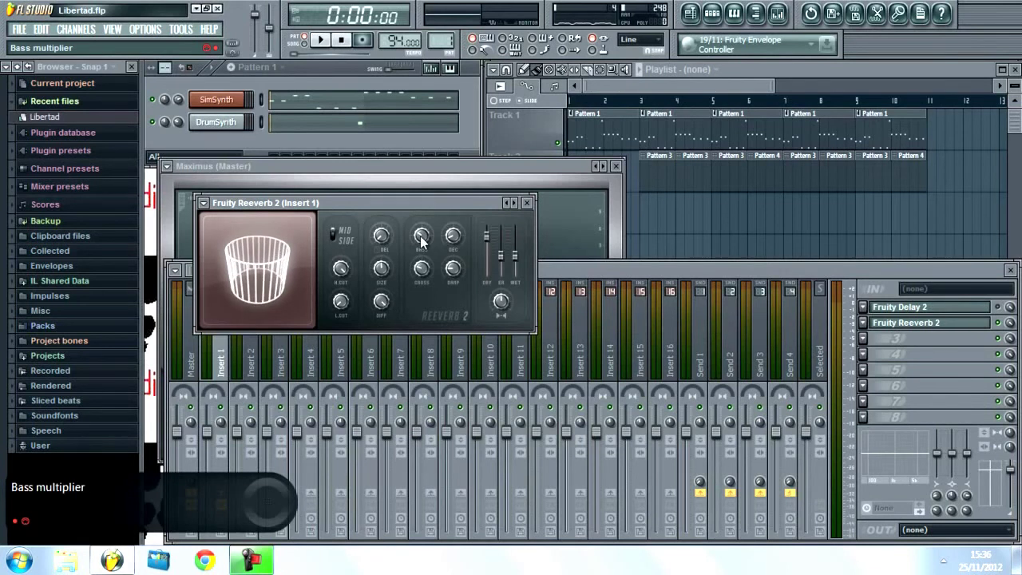
# Raise the reverb's bass multiplier to 300% during playback, stop the pattern, and reset the multiplier
pyautogui.click(321, 40)
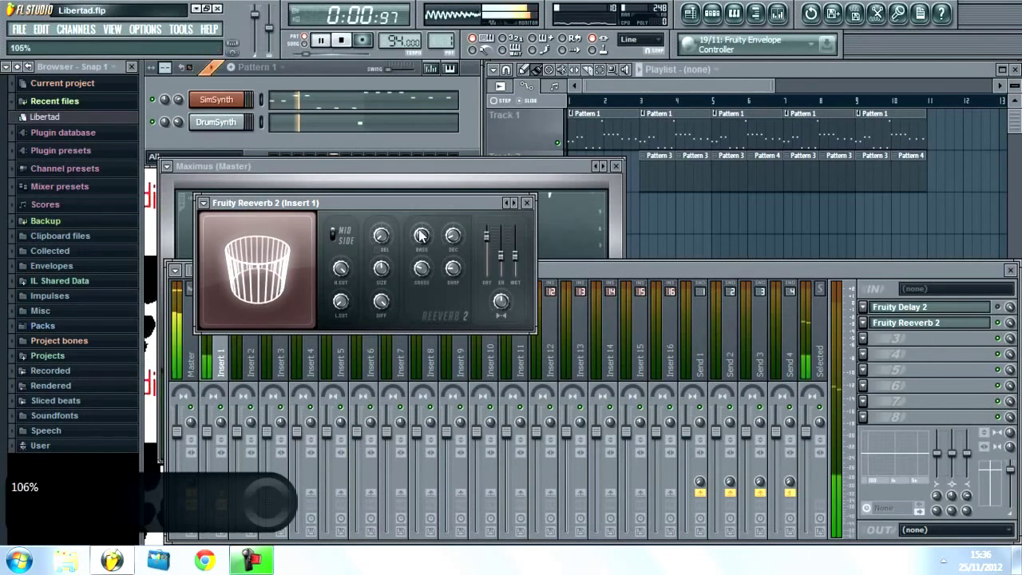
pyautogui.moveTo(415, 61); pyautogui.dragTo(375, 182)
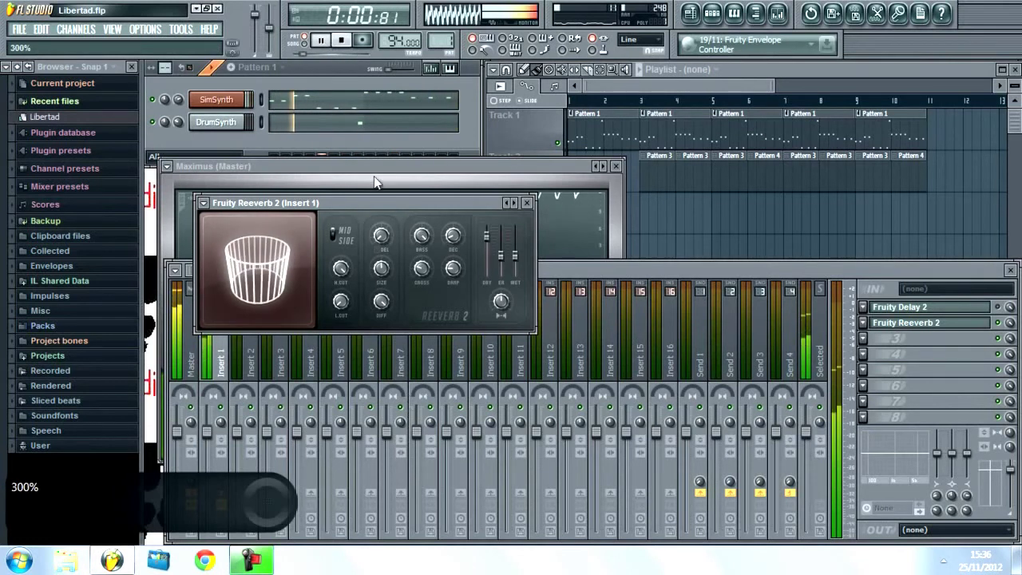
pyautogui.click(341, 41)
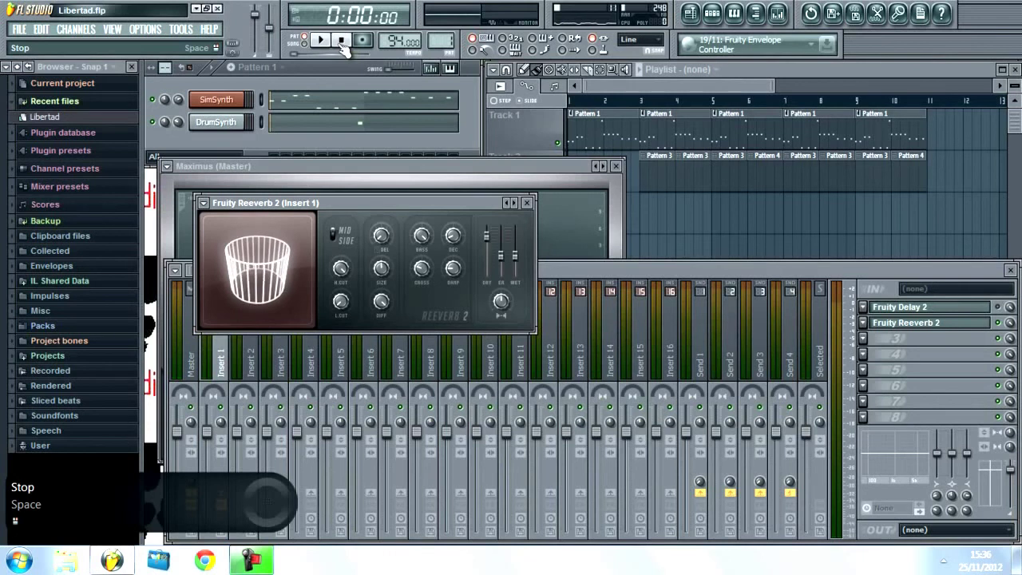
pyautogui.click(423, 243)
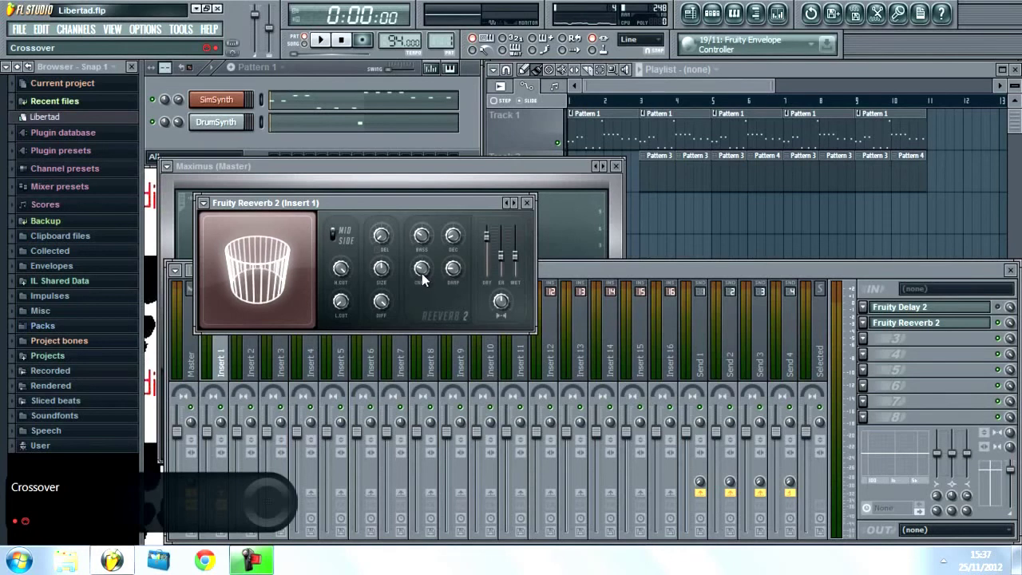
# Play the pattern while lowering the reverb's crossover to 25 Hz, and stop playback
pyautogui.click(321, 40)
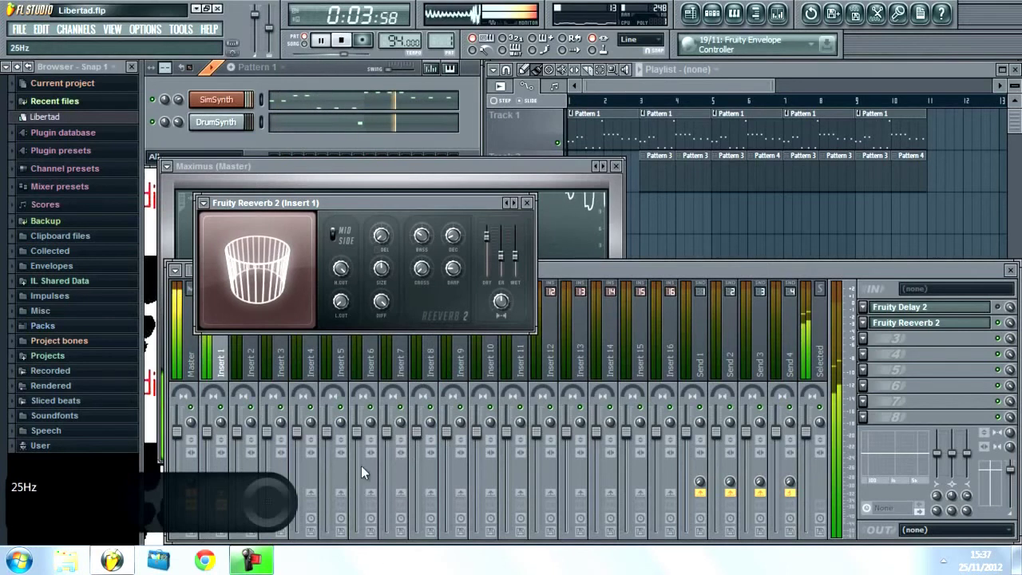
pyautogui.click(349, 40)
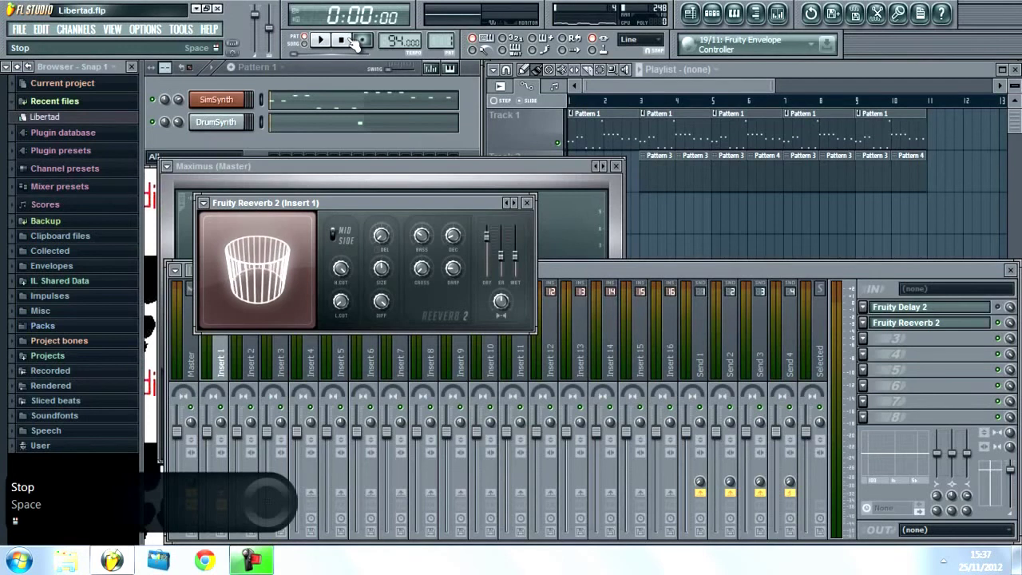
# Play the pattern to hear the reverb's decay time, and stop playback
pyautogui.click(416, 275)
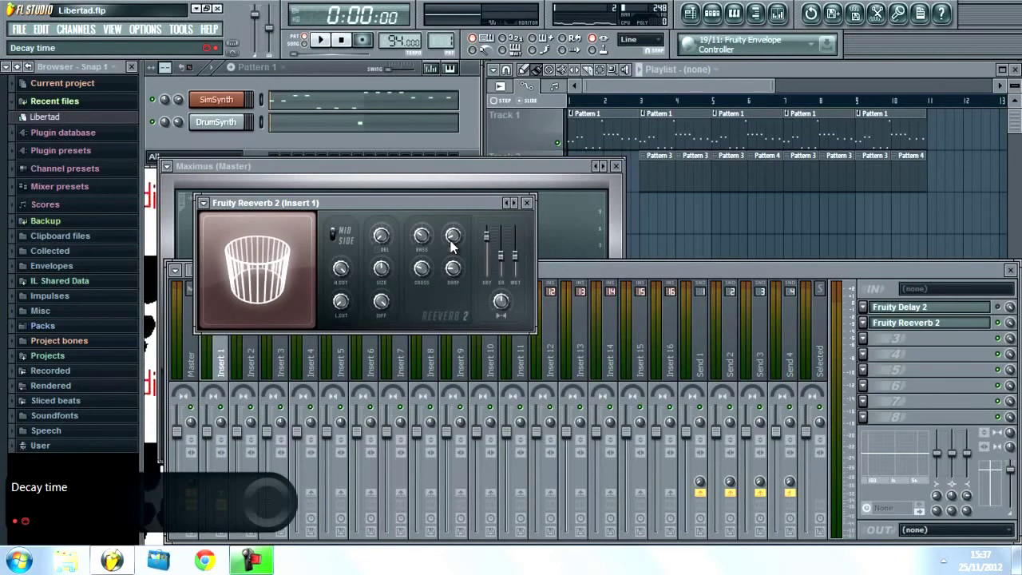
pyautogui.click(321, 41)
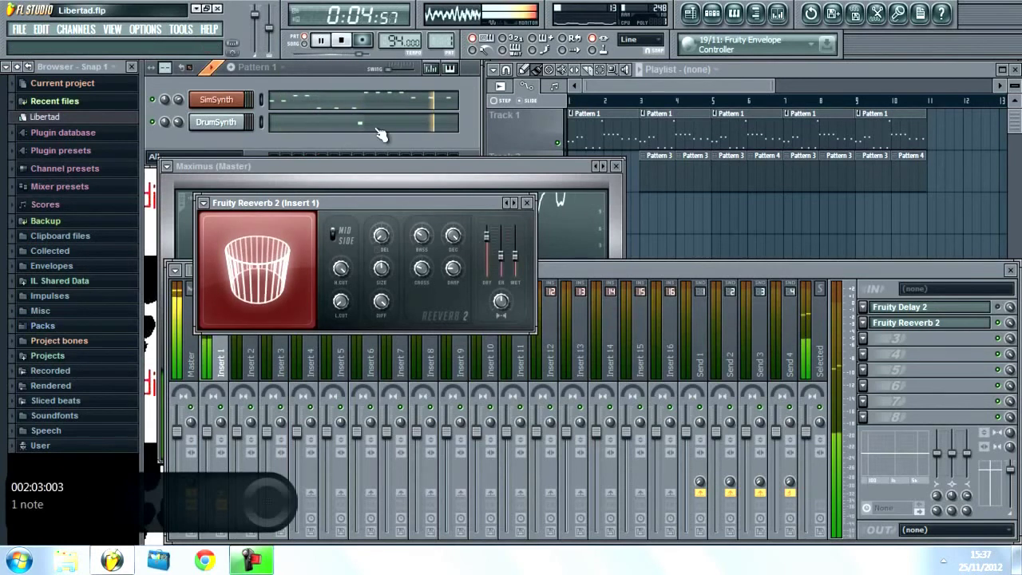
pyautogui.click(342, 42)
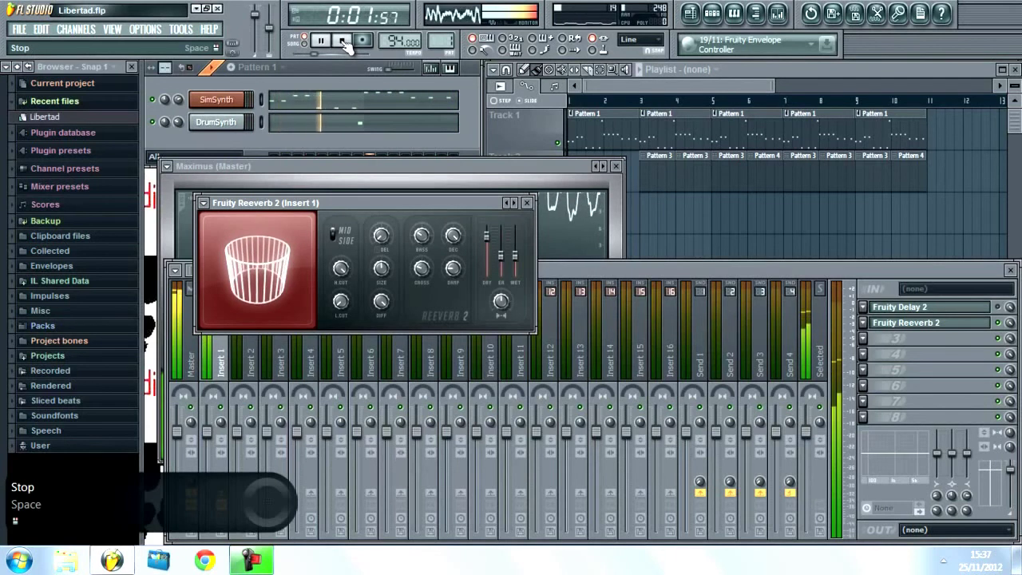
pyautogui.click(343, 42)
# Lower the reverb's decay time, play the pattern while varying decay and high damping with decay brought to 1.5 sec, and stop playback
pyautogui.moveTo(447, 226); pyautogui.dragTo(444, 418)
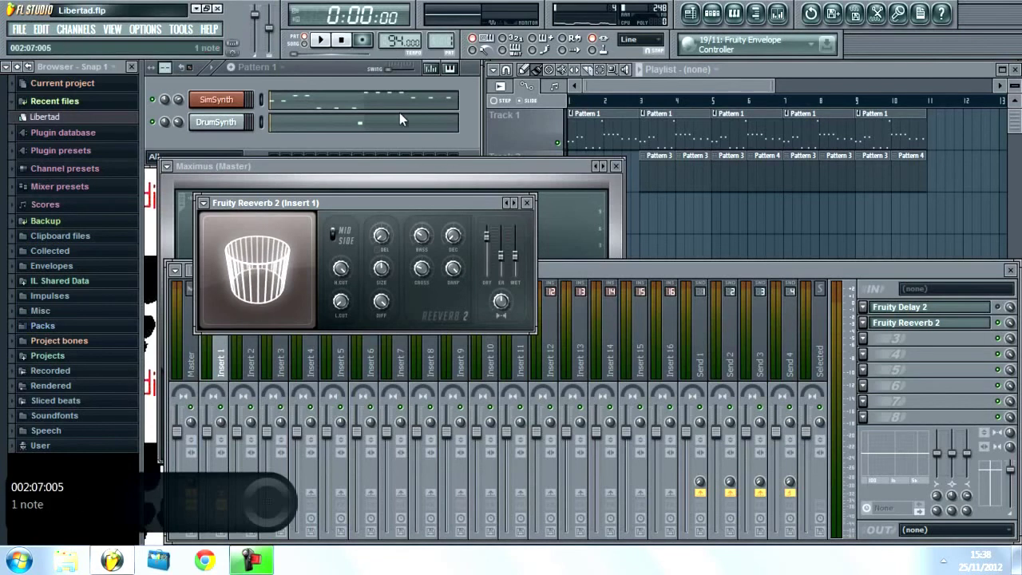
pyautogui.click(321, 42)
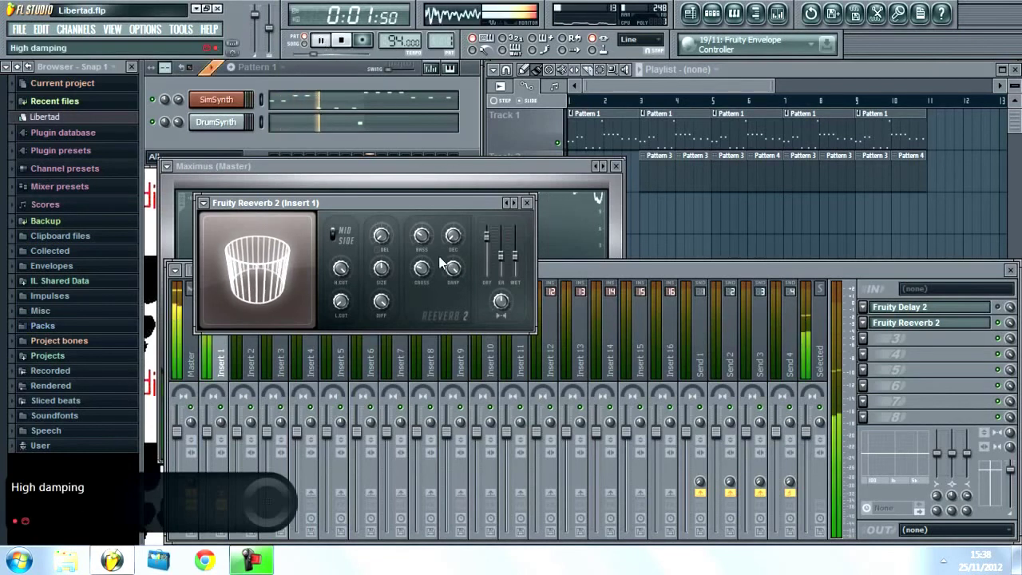
pyautogui.click(453, 279)
pyautogui.moveTo(453, 283); pyautogui.dragTo(445, 462)
pyautogui.moveTo(455, 238); pyautogui.dragTo(458, 201)
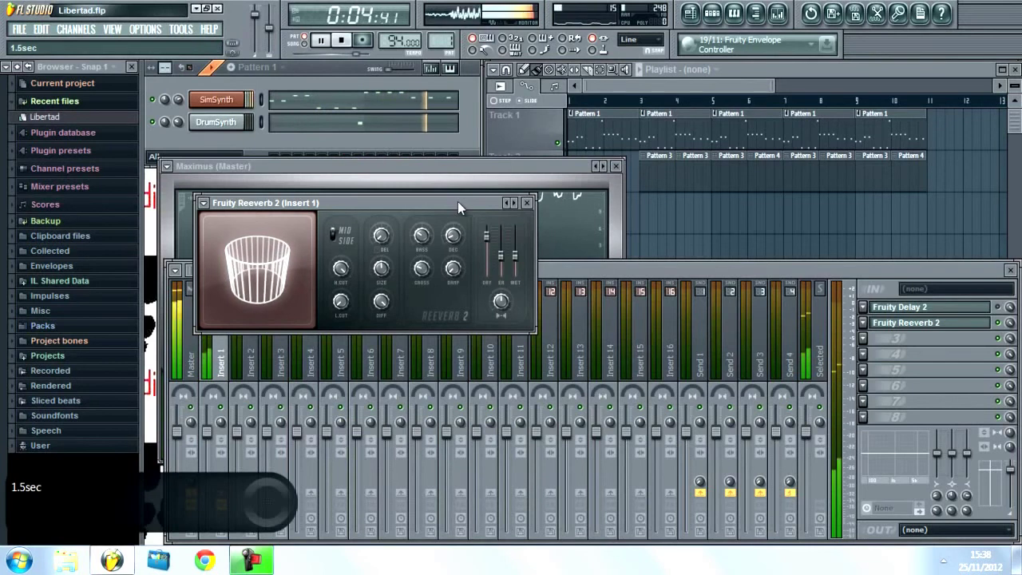
pyautogui.moveTo(455, 269); pyautogui.dragTo(400, 93)
pyautogui.click(343, 41)
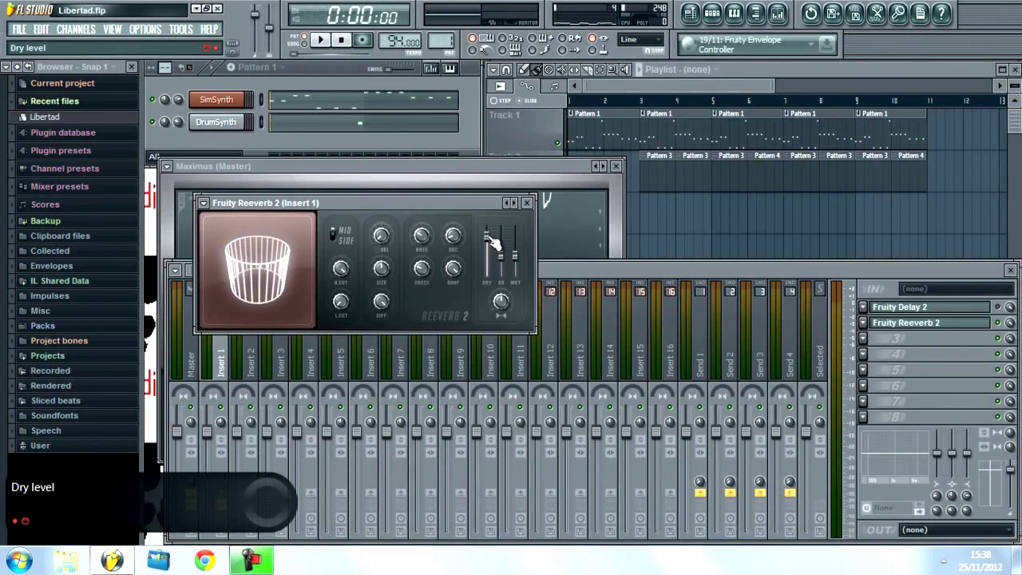
# Raise the reverb's dry level to 125%, play the pattern, restore the original dry level, and stop playback
pyautogui.moveTo(492, 241); pyautogui.dragTo(491, 167)
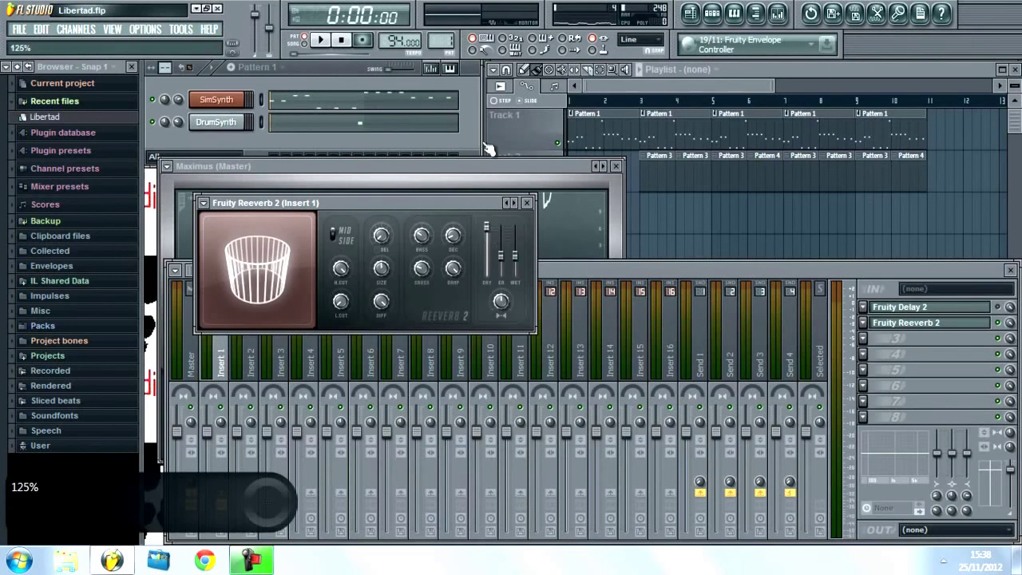
pyautogui.click(322, 42)
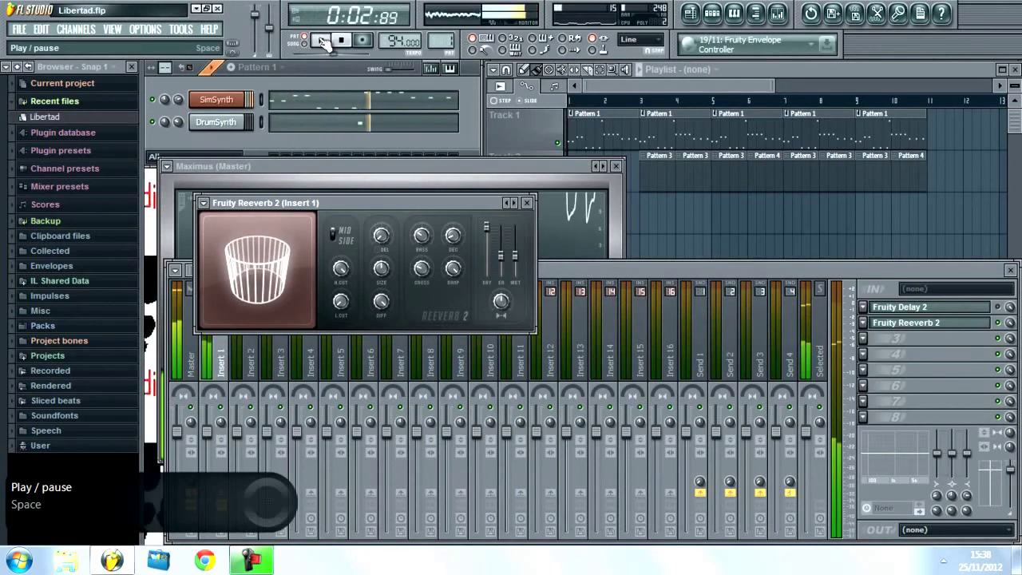
pyautogui.click(493, 229)
pyautogui.click(341, 40)
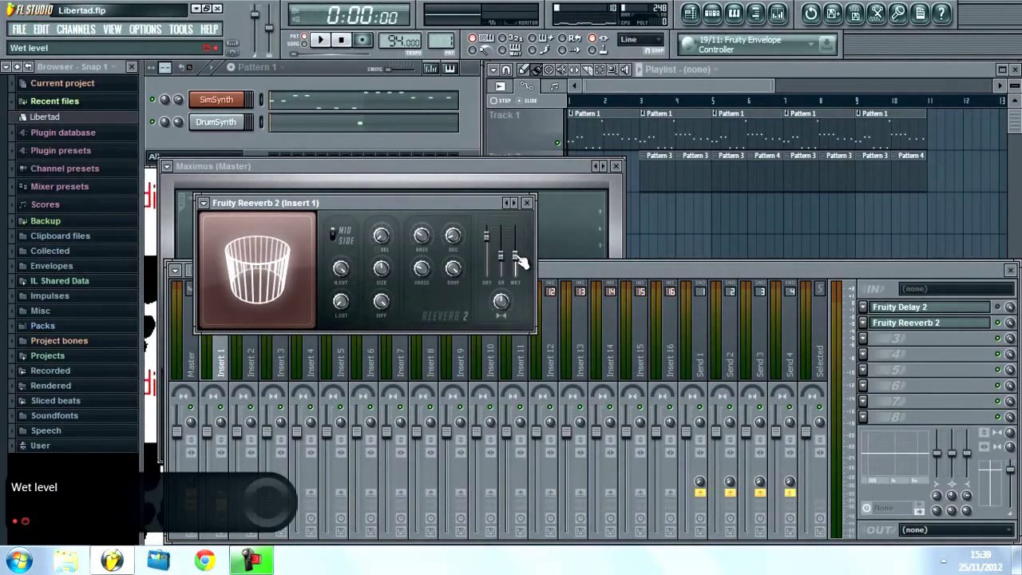
# Raise the reverb's wet level to maximum, play the pattern, ease the level back slightly, and stop playback
pyautogui.moveTo(519, 257); pyautogui.dragTo(518, 229)
pyautogui.click(321, 42)
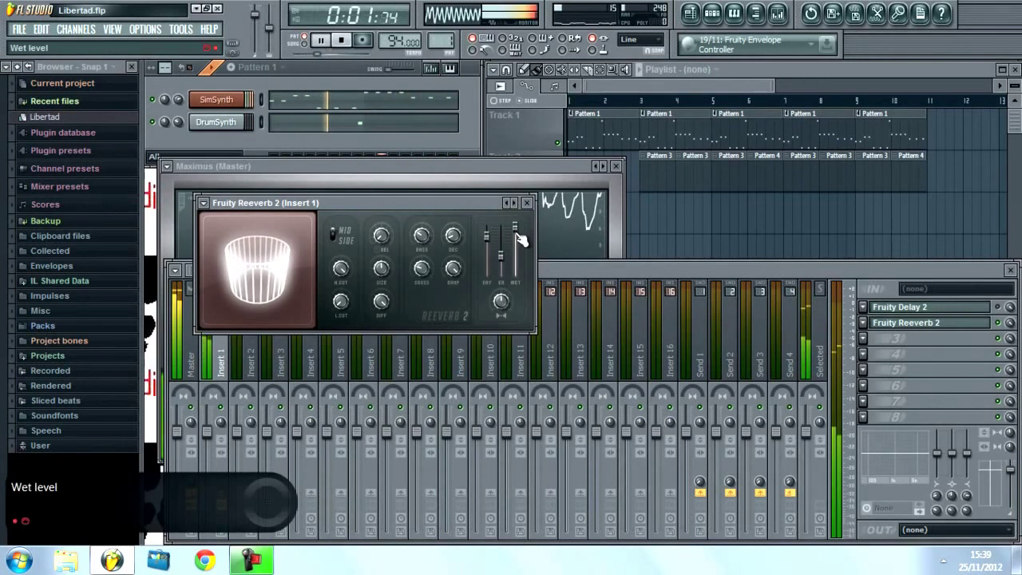
pyautogui.click(340, 40)
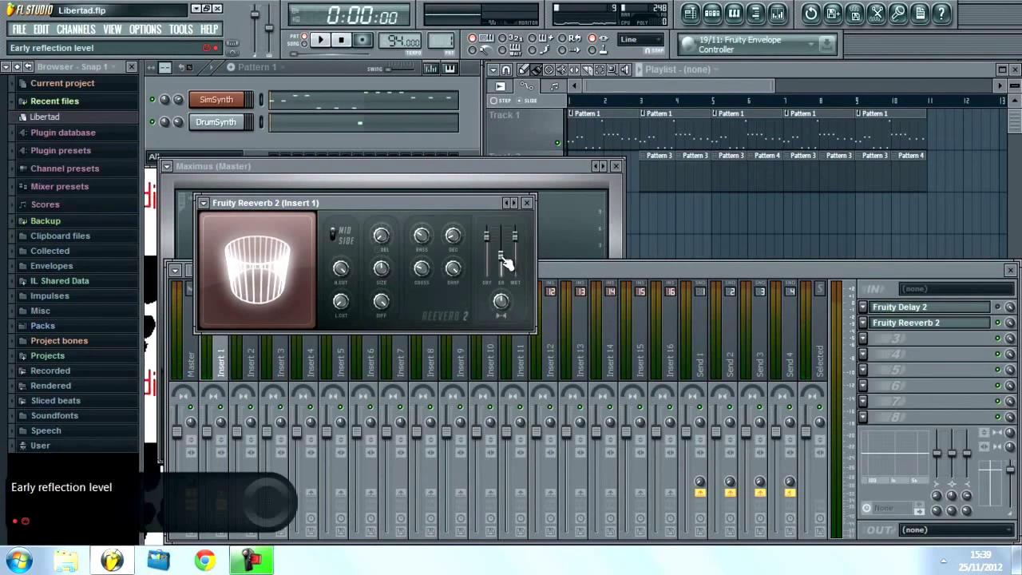
# Audition the pattern with the reverb's early reflection level at 125% and 0%, set it to 103%, and stop playback
pyautogui.moveTo(506, 263); pyautogui.dragTo(486, 159)
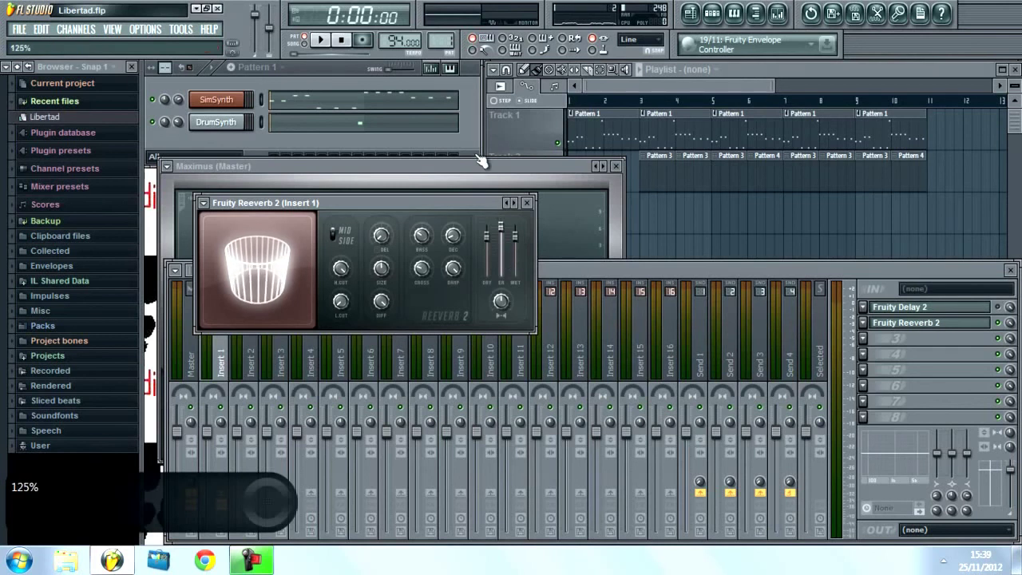
pyautogui.click(329, 46)
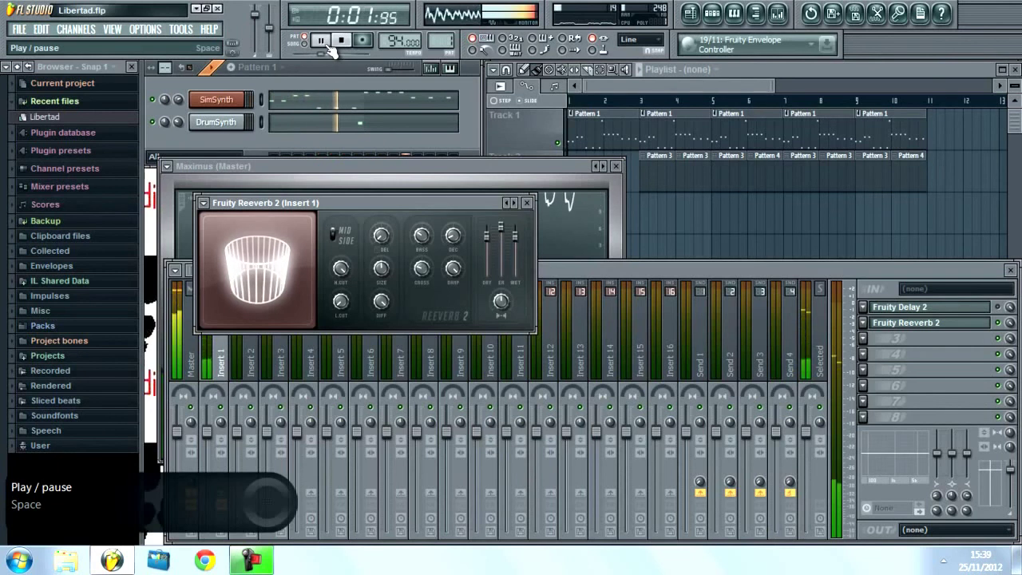
pyautogui.moveTo(500, 231); pyautogui.dragTo(502, 367)
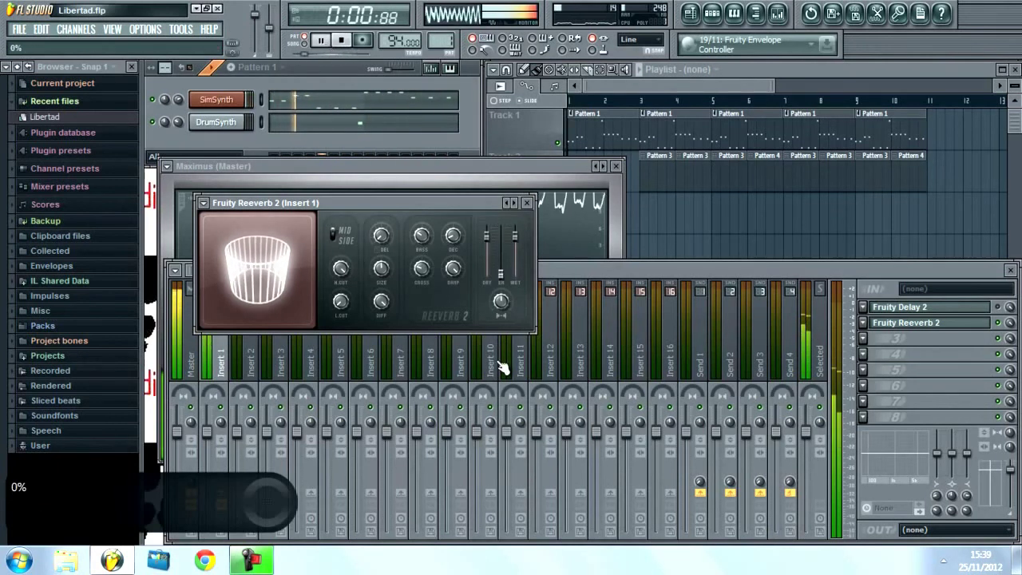
pyautogui.moveTo(505, 283); pyautogui.dragTo(478, 182)
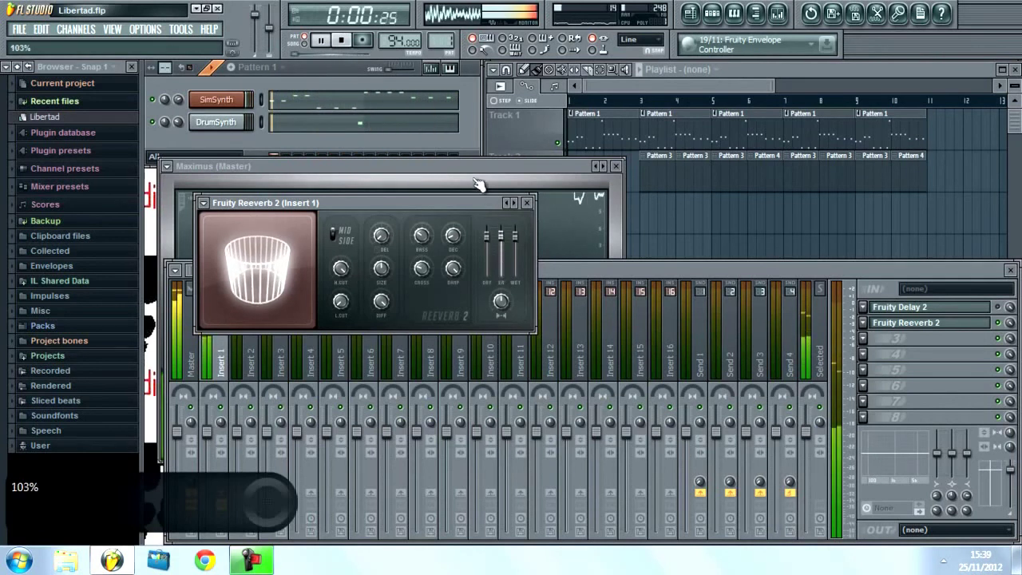
pyautogui.click(342, 41)
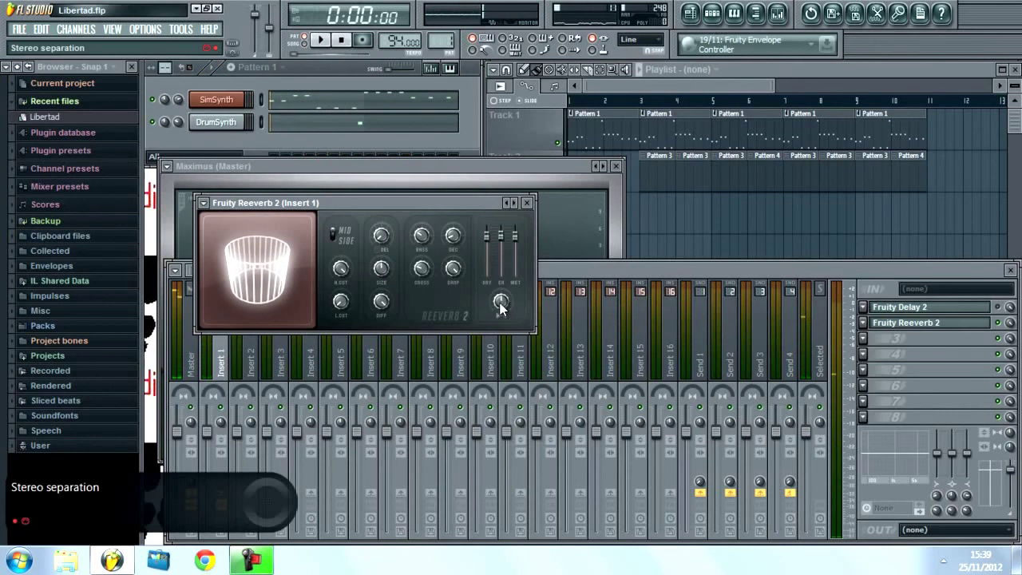
# Set the reverb's stereo separation to 100%, play the pattern while lowering the early reflection level to minimum, and stop playback
pyautogui.moveTo(501, 301); pyautogui.dragTo(500, 314)
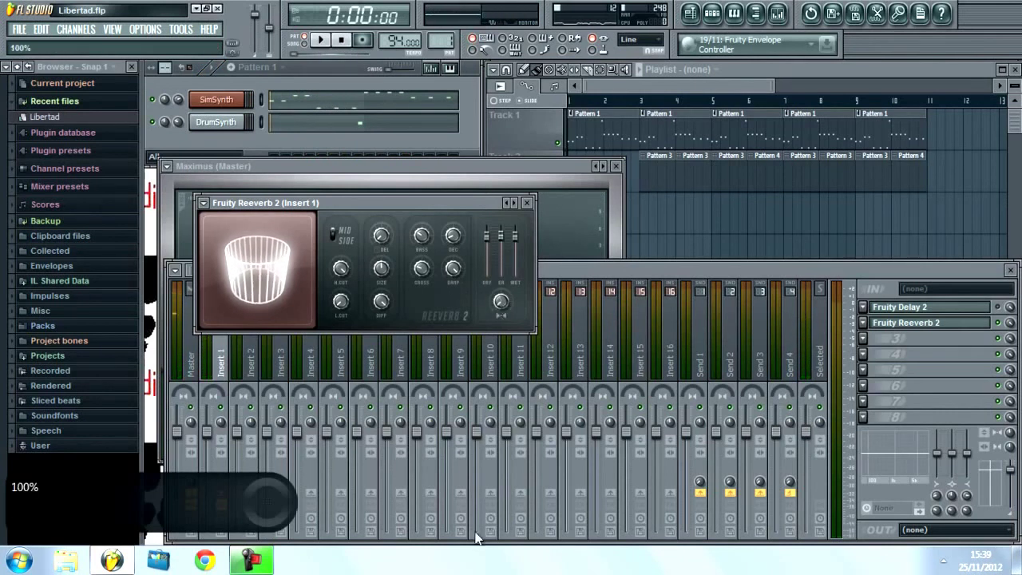
pyautogui.click(322, 42)
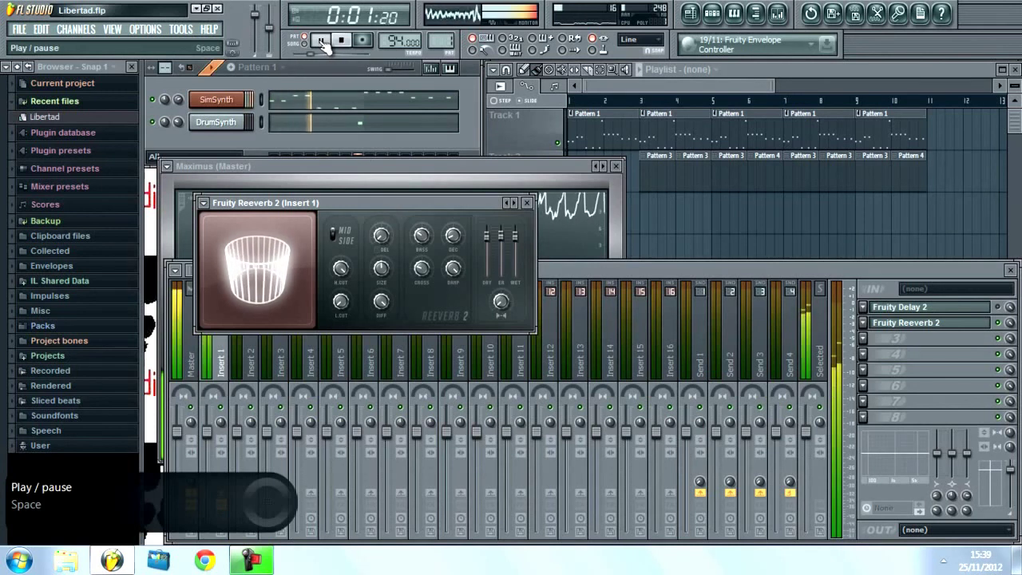
pyautogui.click(503, 237)
pyautogui.moveTo(501, 237); pyautogui.dragTo(511, 375)
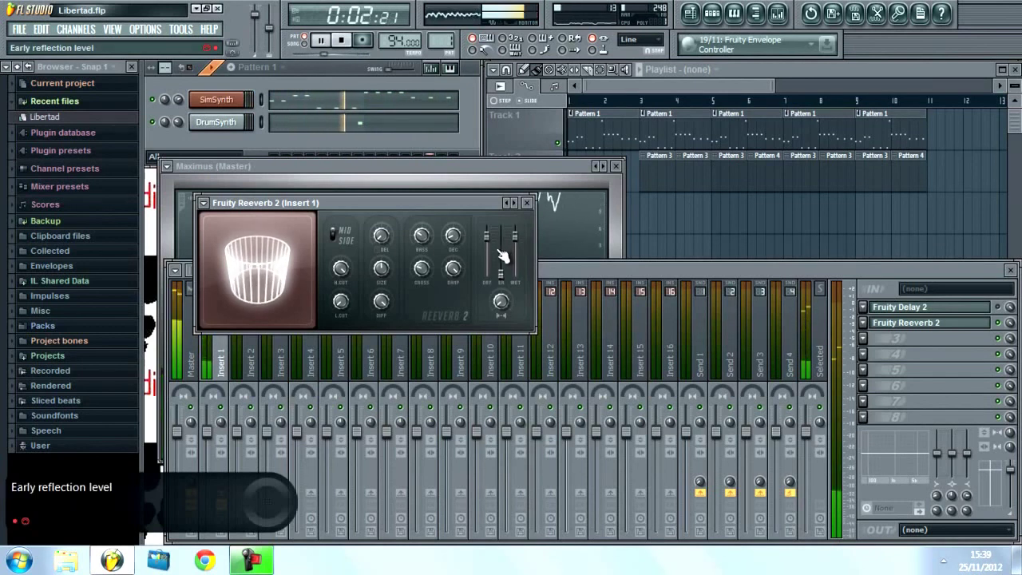
pyautogui.click(341, 40)
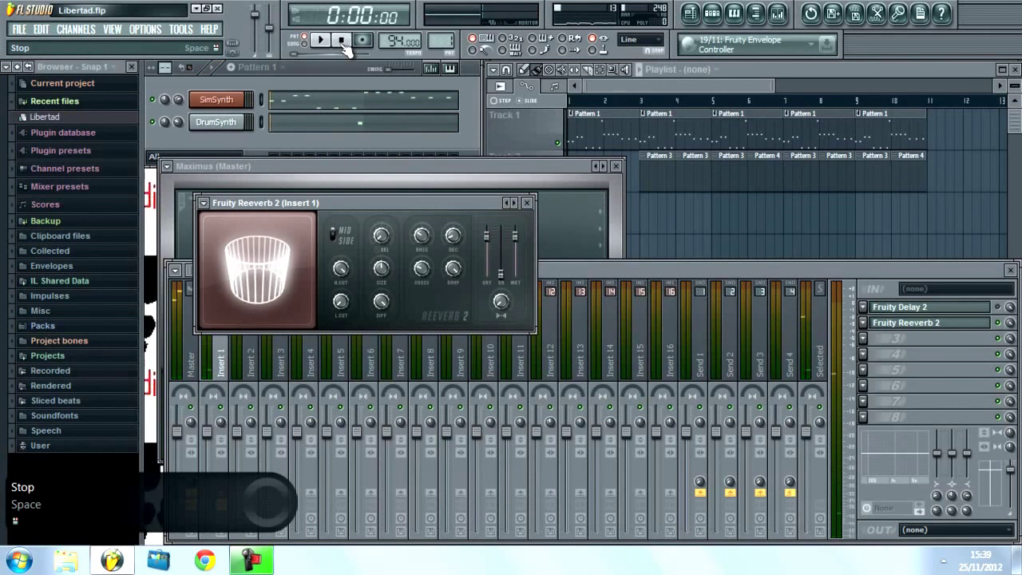
# Reset the reverb's stereo separation to 0%, audition the pattern with the separation changed again, and return it to 0%
pyautogui.click(500, 303)
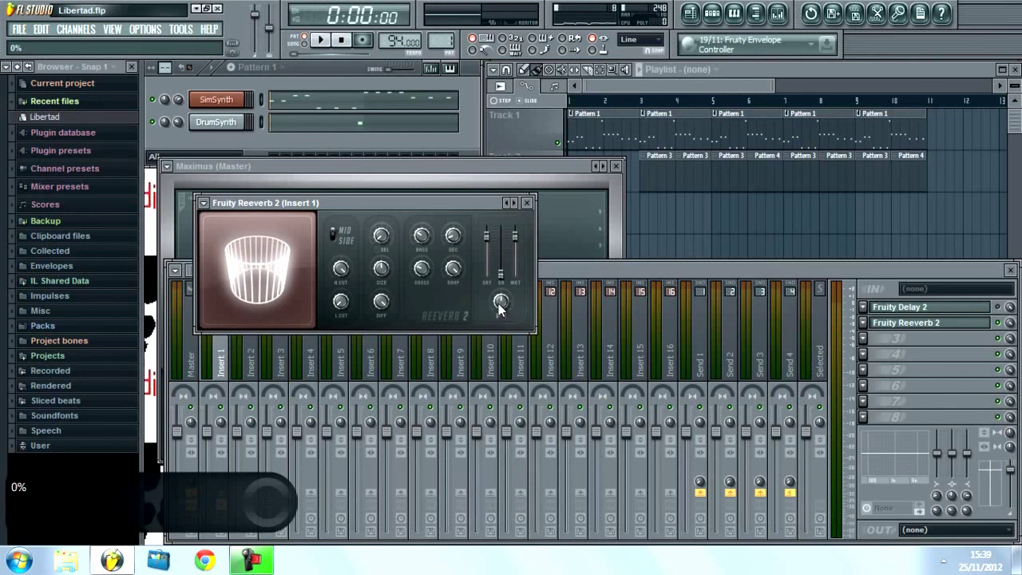
pyautogui.moveTo(500, 303); pyautogui.dragTo(484, 513)
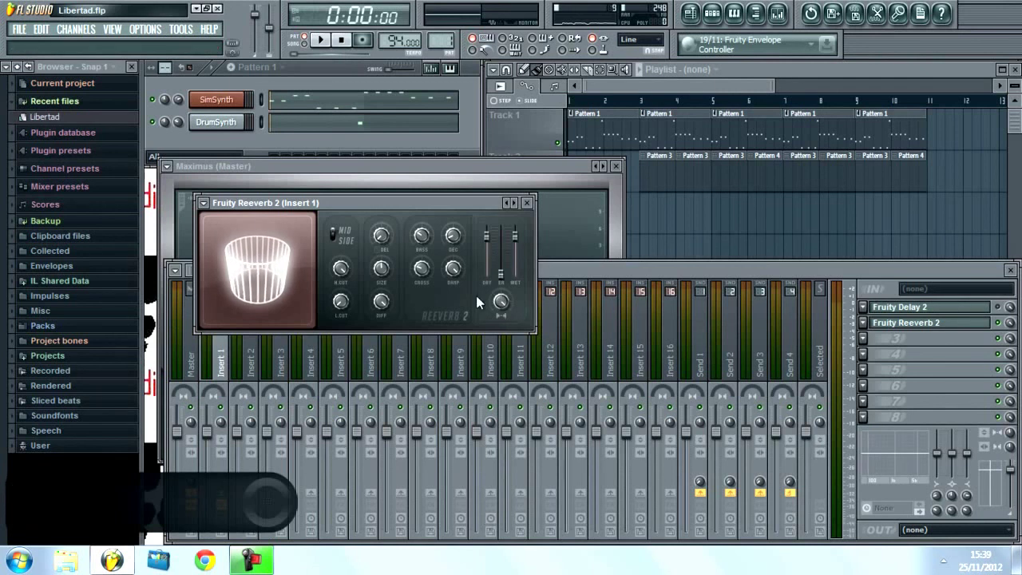
pyautogui.click(319, 40)
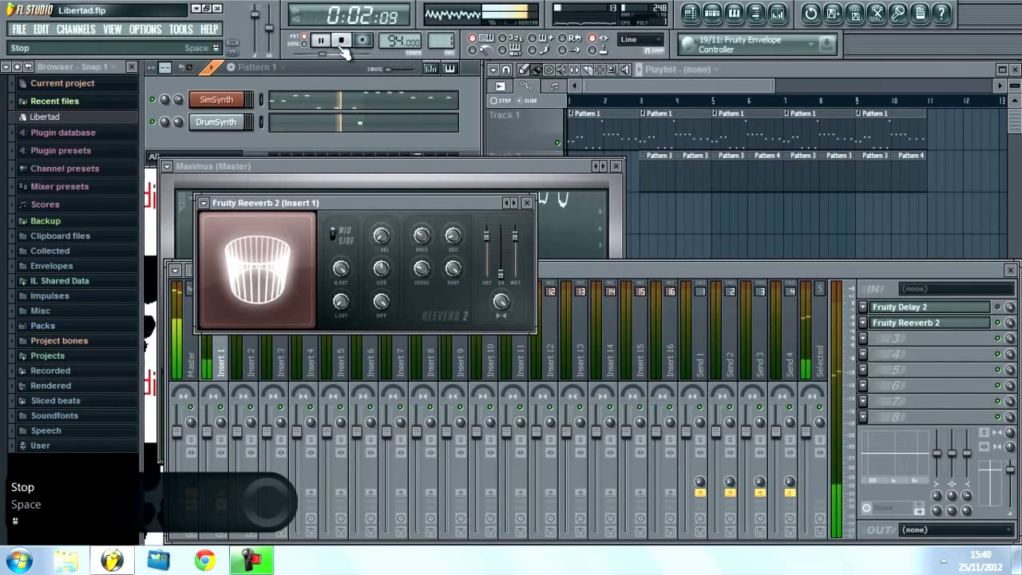
pyautogui.click(342, 42)
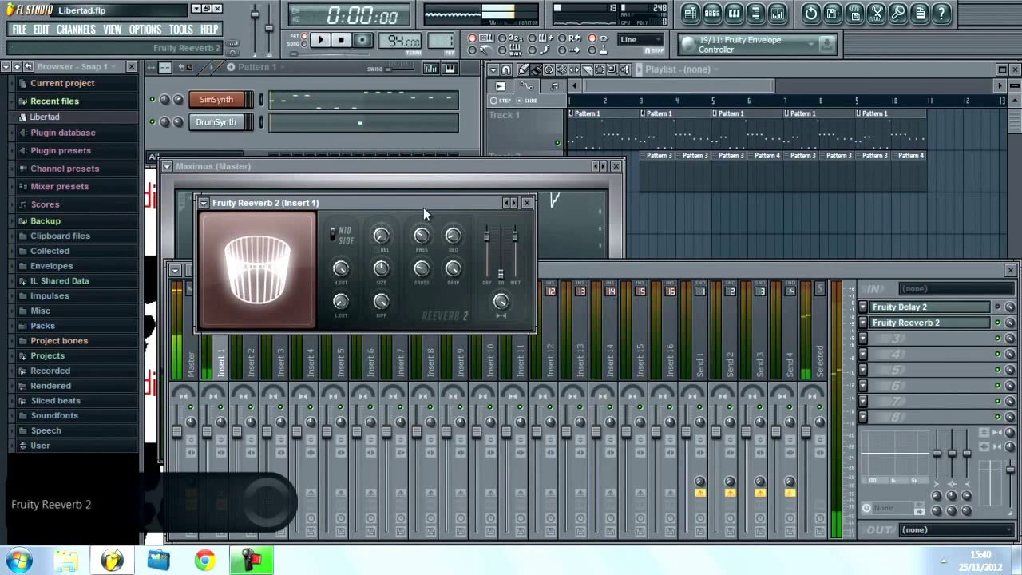
pyautogui.click(498, 311)
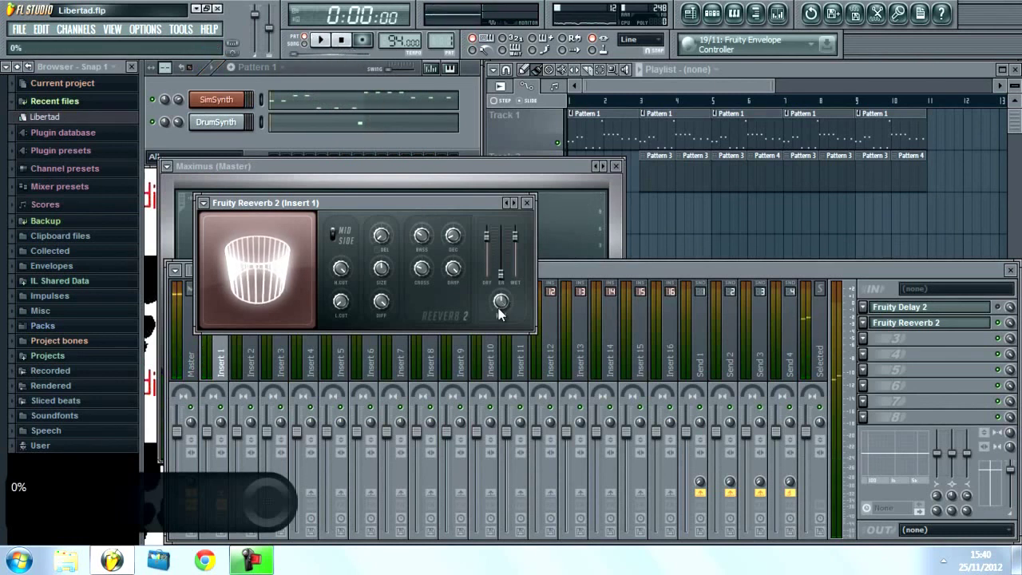